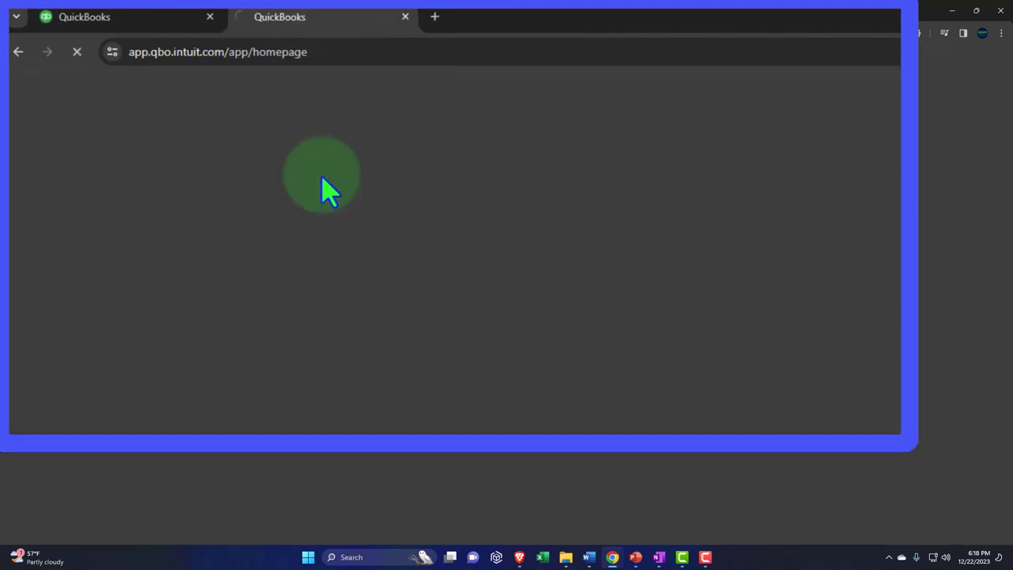
Duplicate the QuickBooks browser tab and open the Balance Sheet report in the second tab.
{"action": "right_click", "coordinate": [338, 21]}
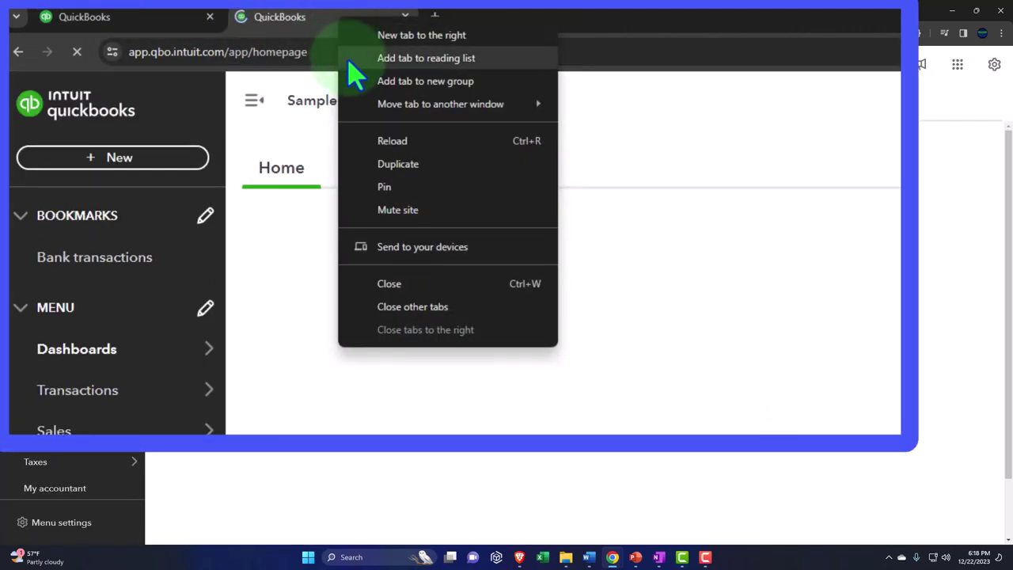
{"action": "left_click", "coordinate": [477, 176]}
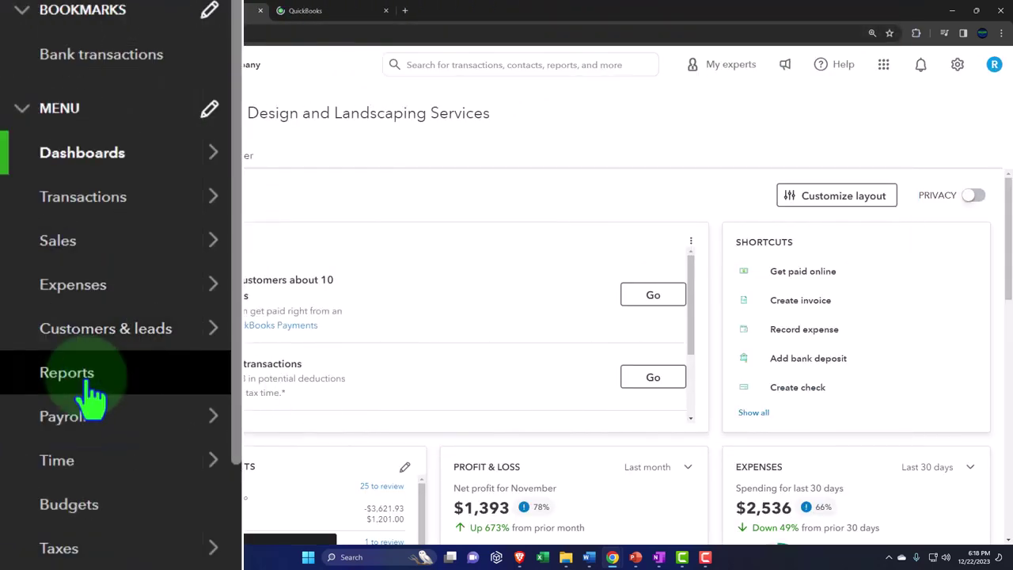
{"action": "left_click", "coordinate": [90, 384]}
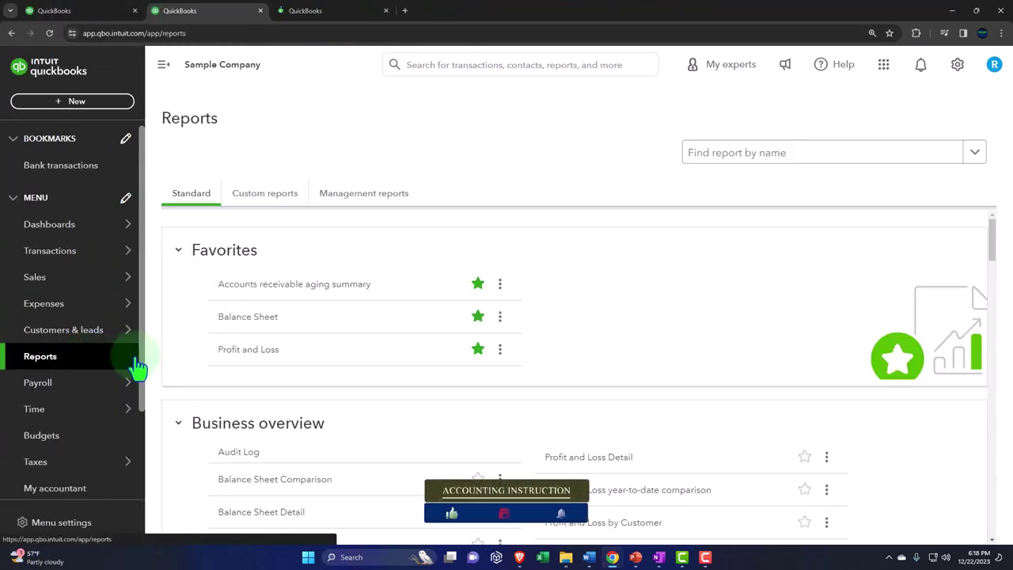
{"action": "left_click", "coordinate": [255, 324]}
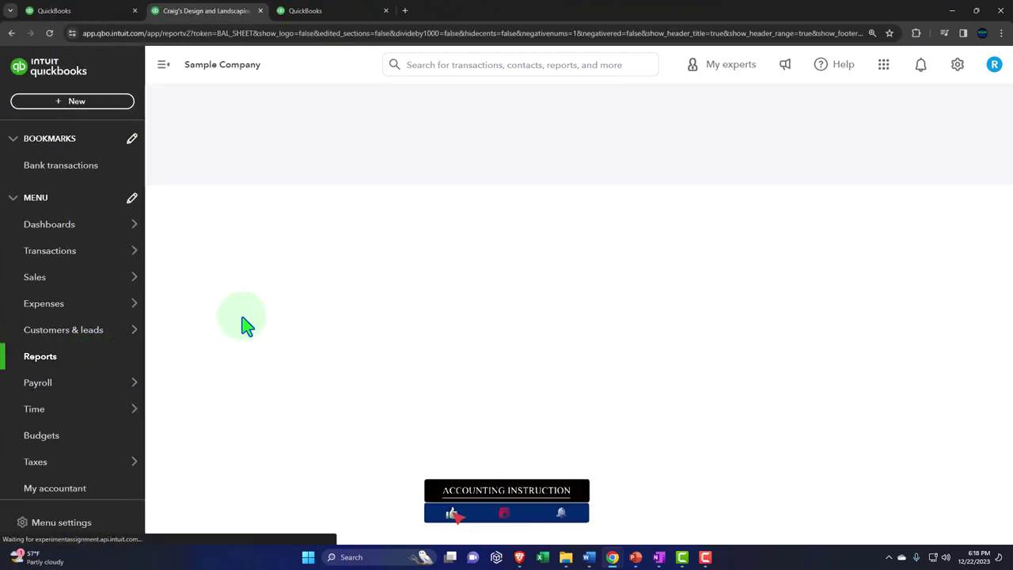
{"action": "scroll", "coordinate": [309, 146], "scroll_direction": "down", "scroll_amount": 3}
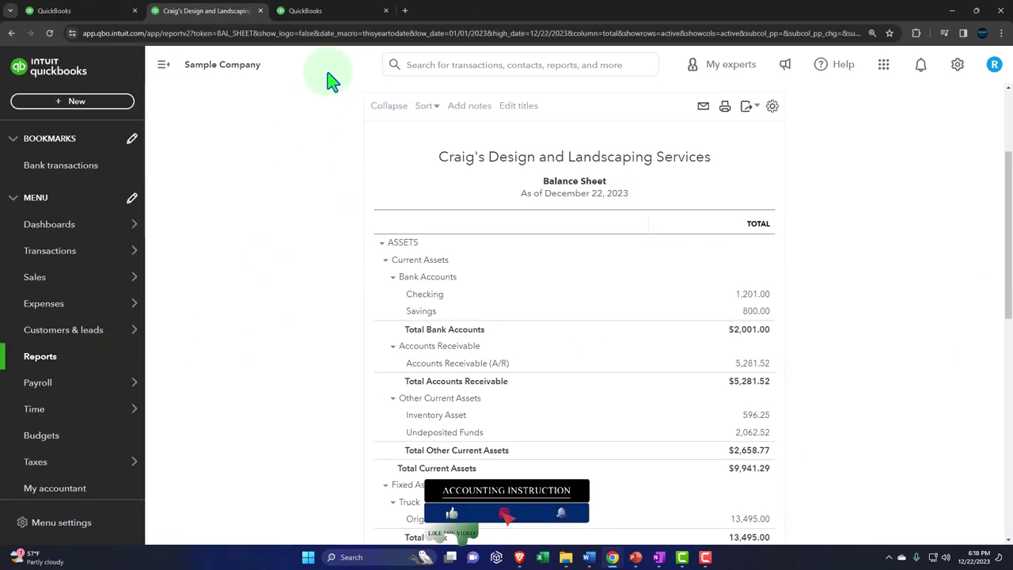
Open the Profit and Loss report in the third browser tab.
{"action": "left_click", "coordinate": [354, 18]}
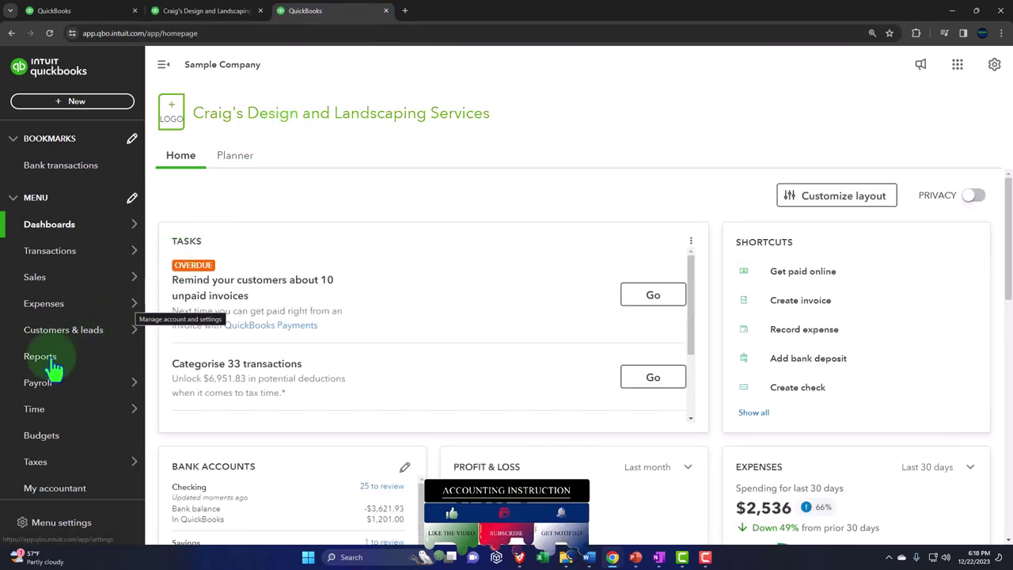
{"action": "left_click", "coordinate": [95, 349]}
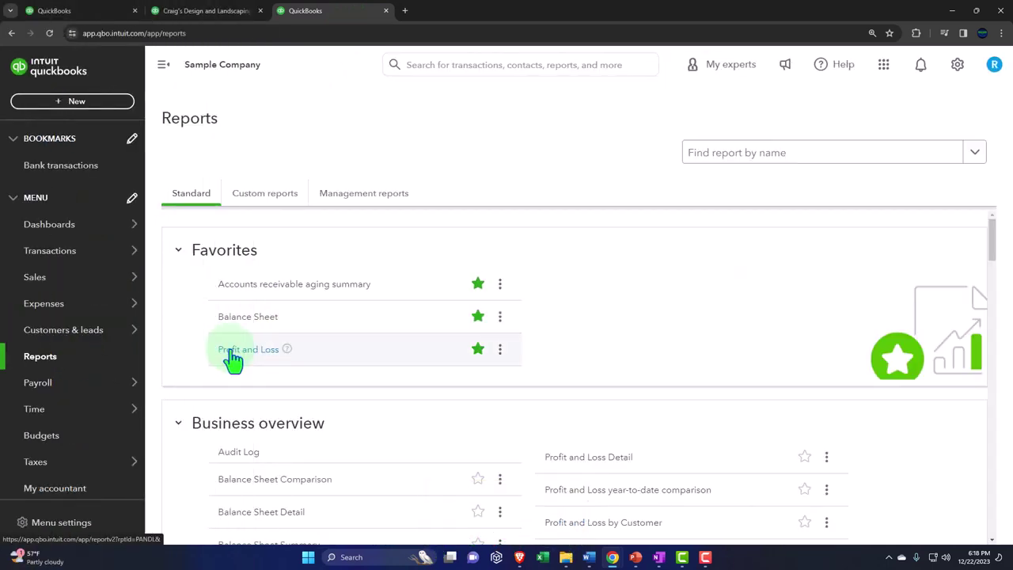
{"action": "left_click", "coordinate": [232, 358]}
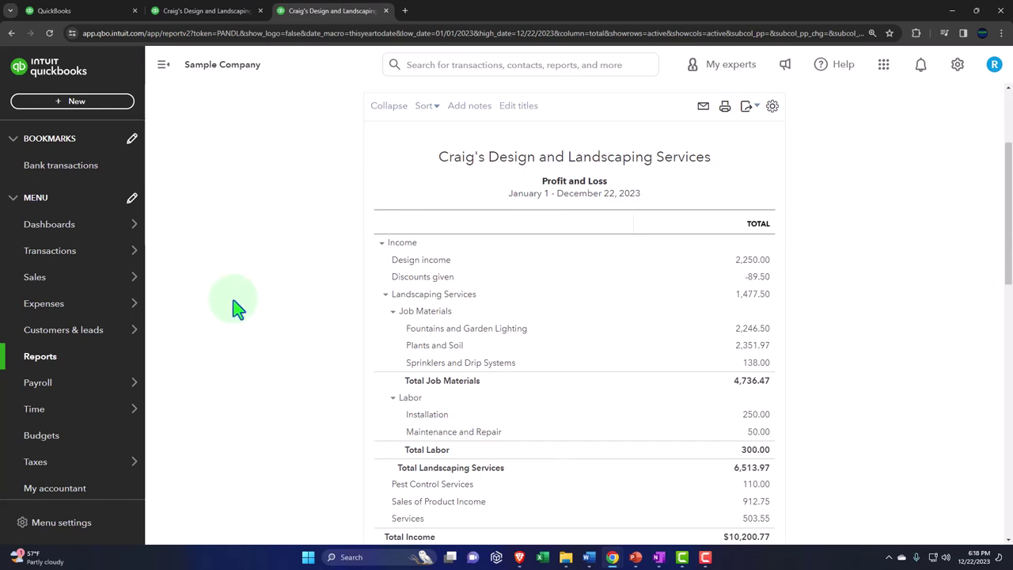
Return to the home page in the first tab and review the vendor forms available for new transactions.
{"action": "left_click", "coordinate": [99, 14]}
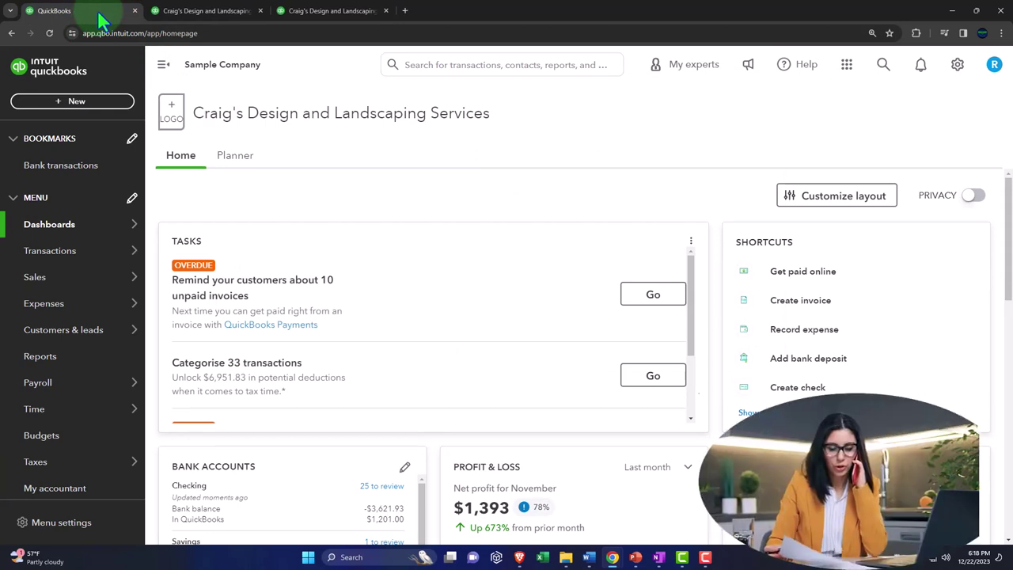
{"action": "mouse_move", "coordinate": [132, 227]}
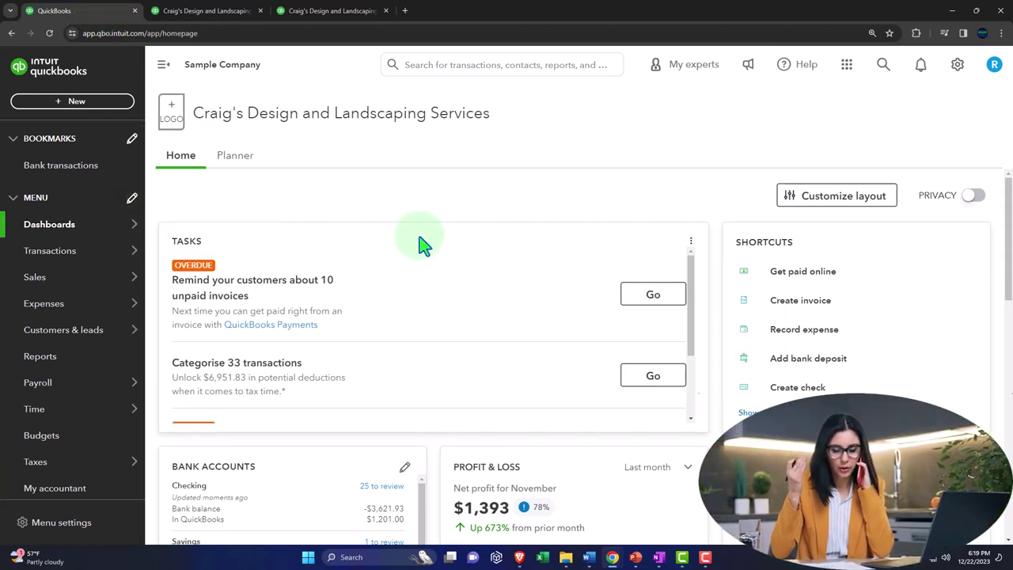
{"action": "left_click", "coordinate": [99, 104]}
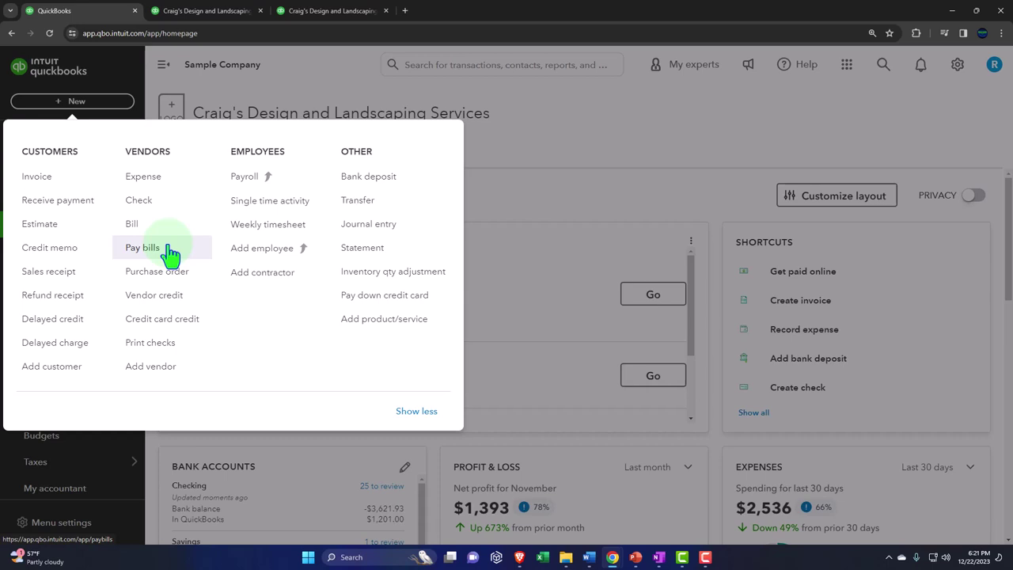
{"action": "left_click", "coordinate": [634, 119]}
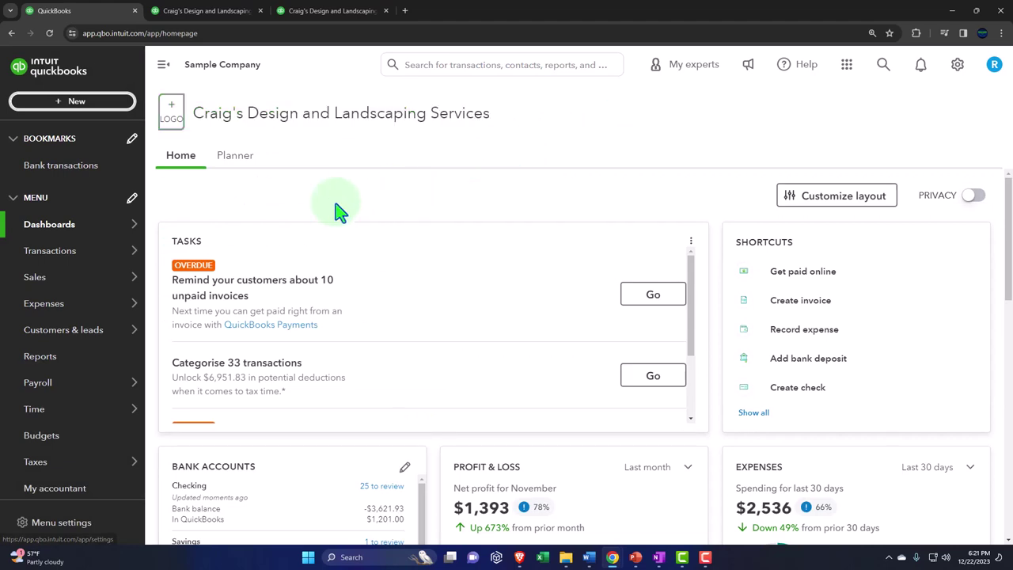
Open the Vendors list in the Expenses section and look through the vendors and their open balances.
{"action": "left_click", "coordinate": [73, 303]}
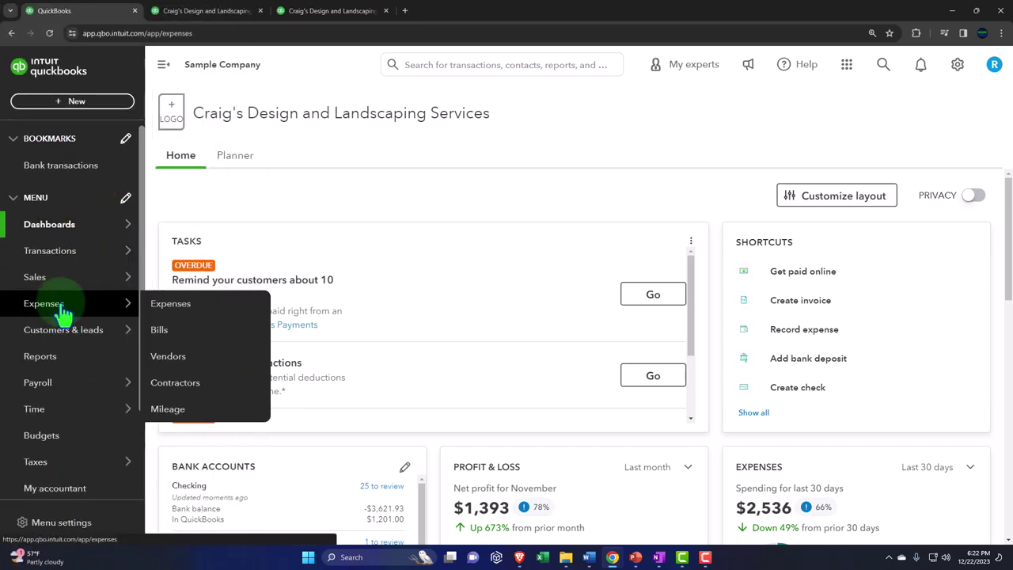
{"action": "left_click", "coordinate": [64, 311]}
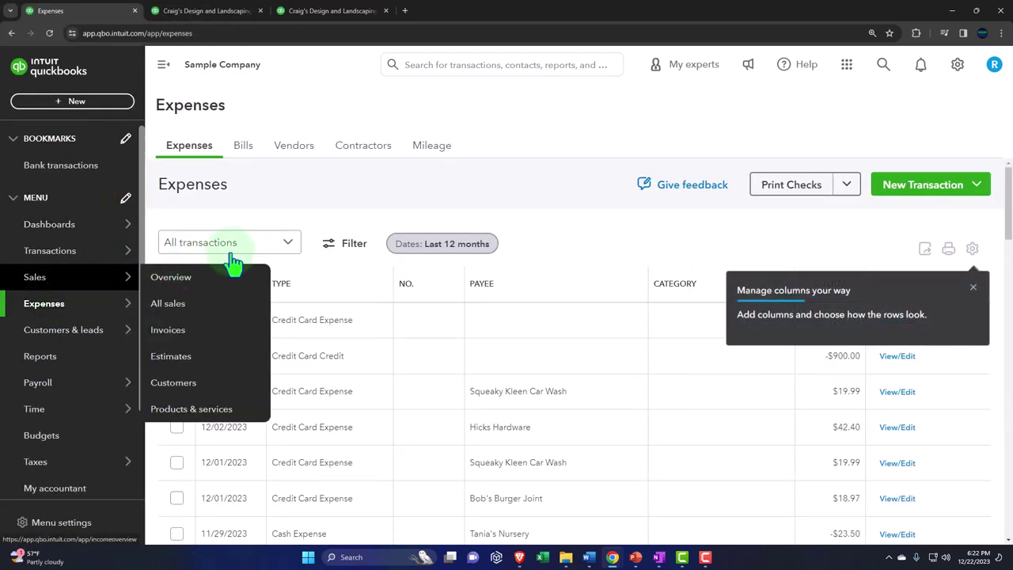
{"action": "left_click", "coordinate": [299, 150]}
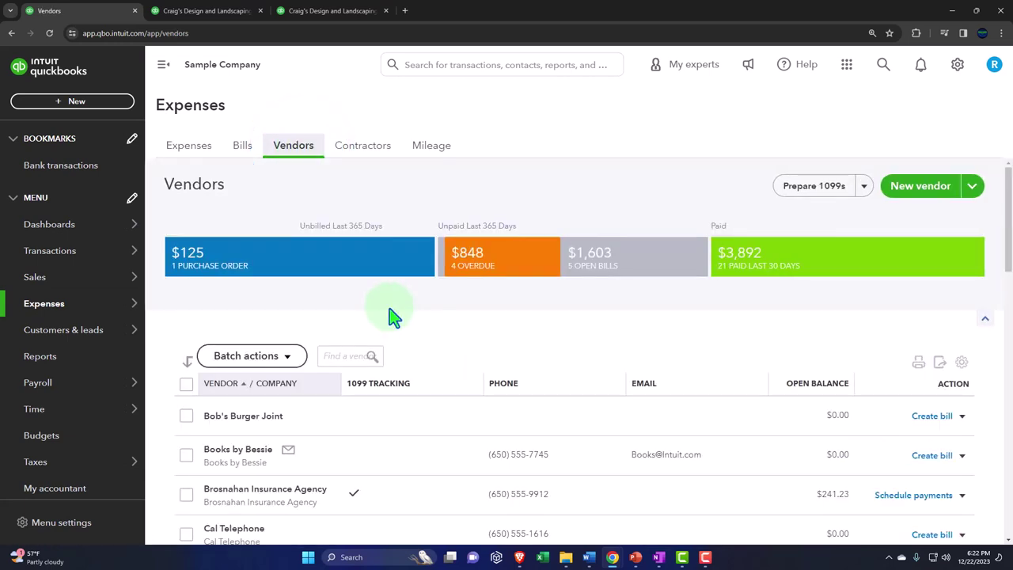
{"action": "scroll", "coordinate": [393, 317], "scroll_direction": "down", "scroll_amount": 3}
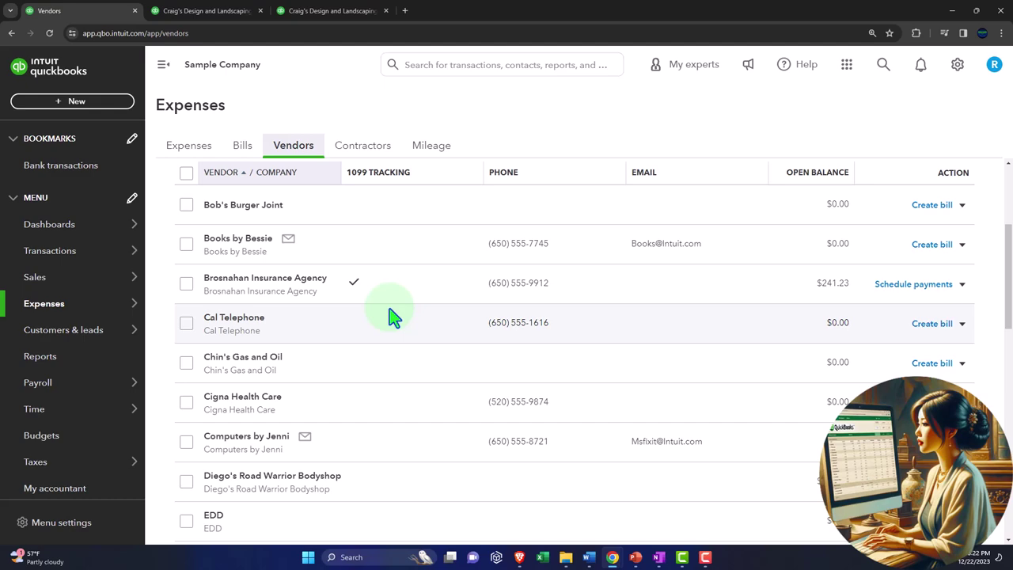
Review the new vendor forms such as Bill from the Vendors list and examine the Expenses section's pages.
{"action": "left_click", "coordinate": [111, 114]}
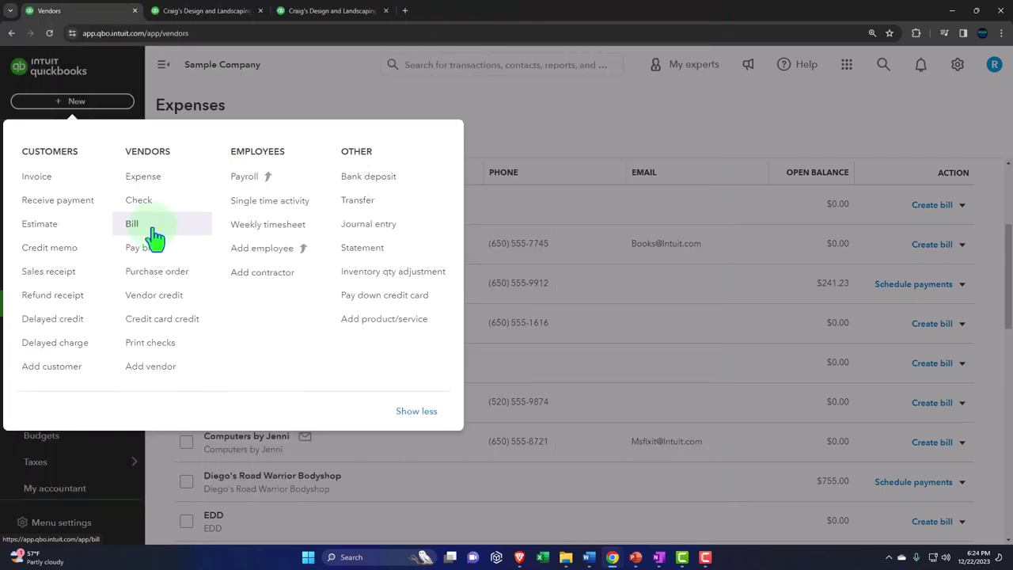
{"action": "left_click", "coordinate": [522, 114]}
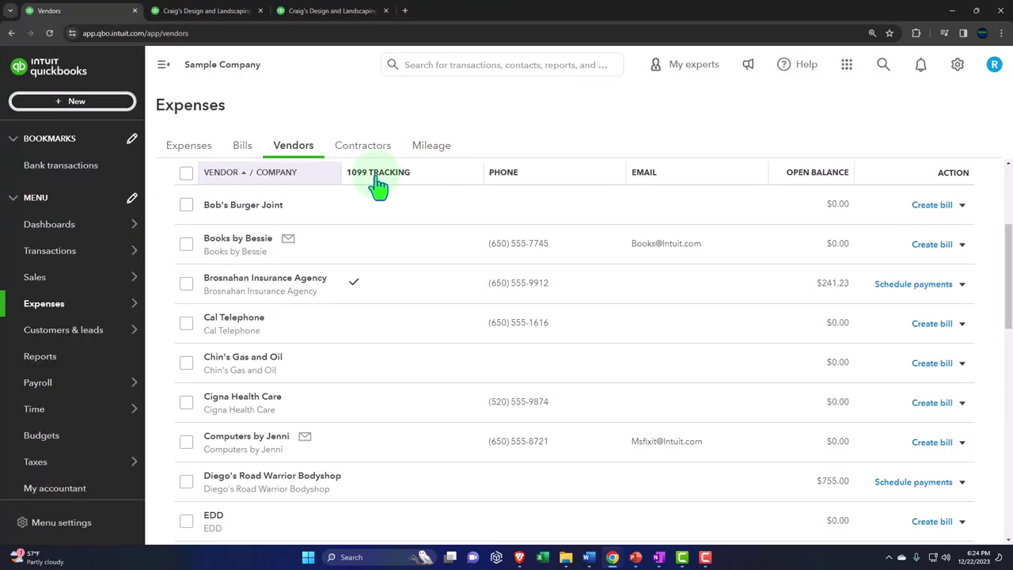
{"action": "left_click", "coordinate": [294, 157]}
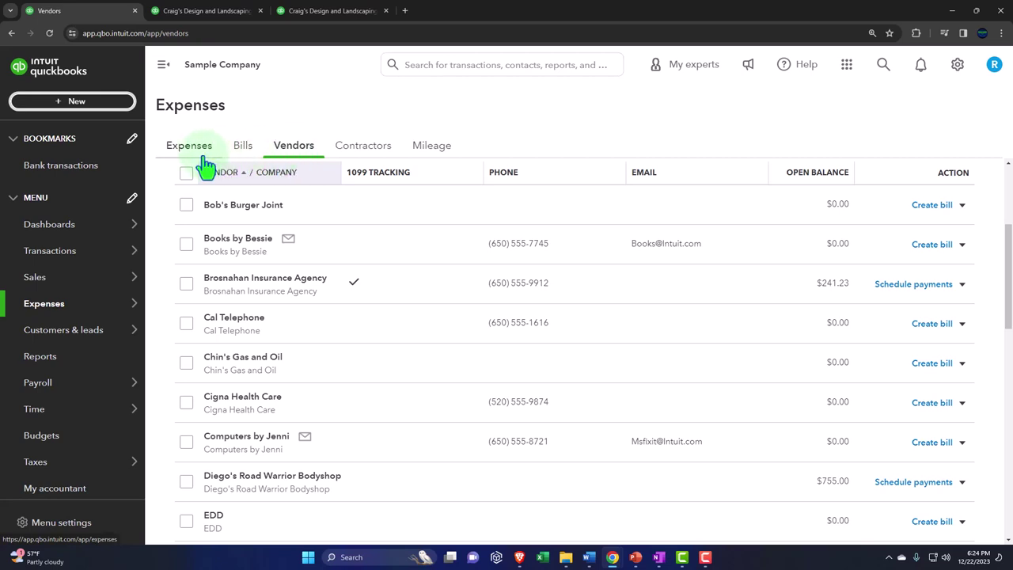
{"action": "mouse_move", "coordinate": [60, 303]}
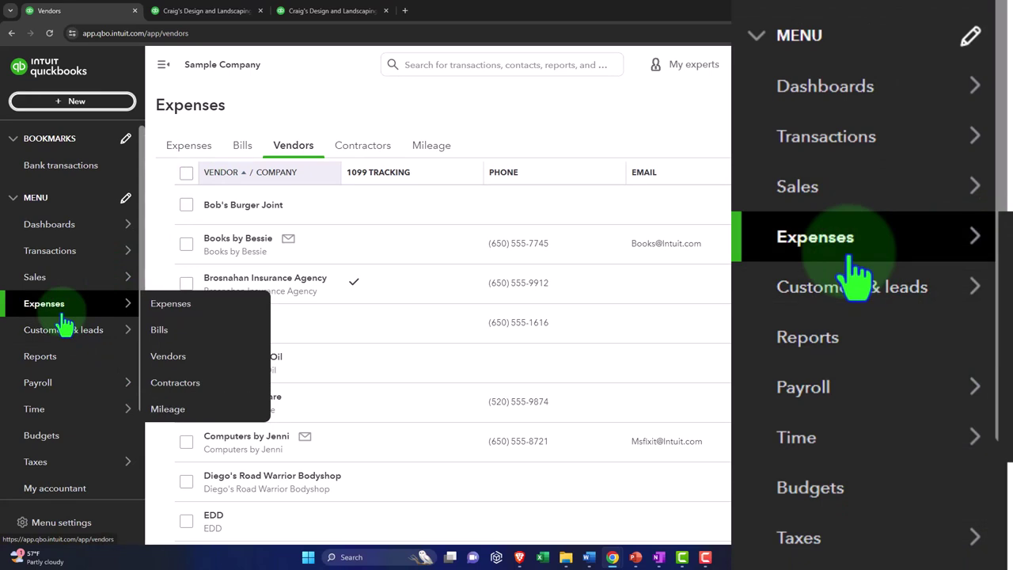
Show the Expenses transaction list with the navigation menu collapsed and review the transaction types that can be created.
{"action": "left_click", "coordinate": [188, 147]}
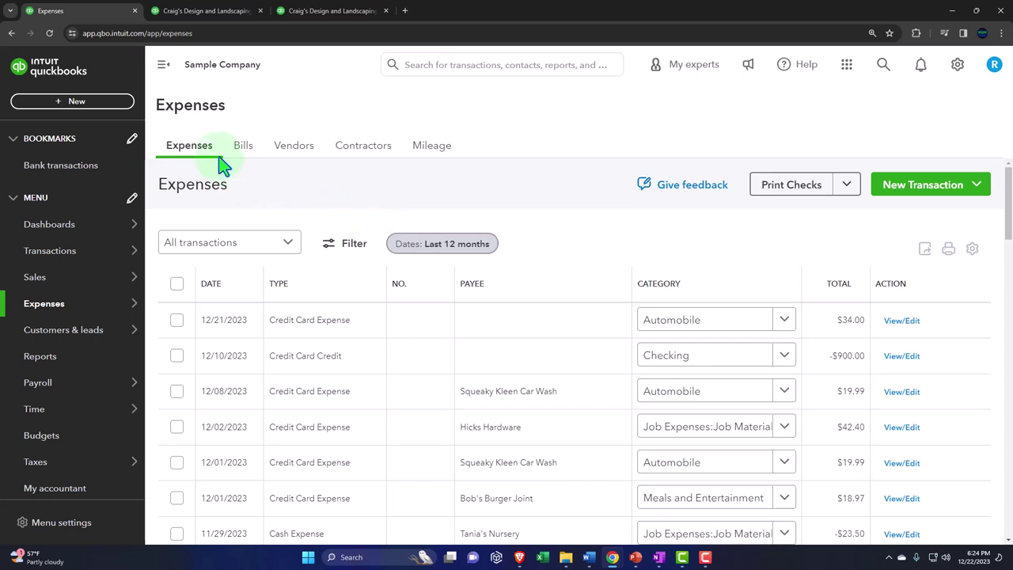
{"action": "left_click", "coordinate": [164, 67]}
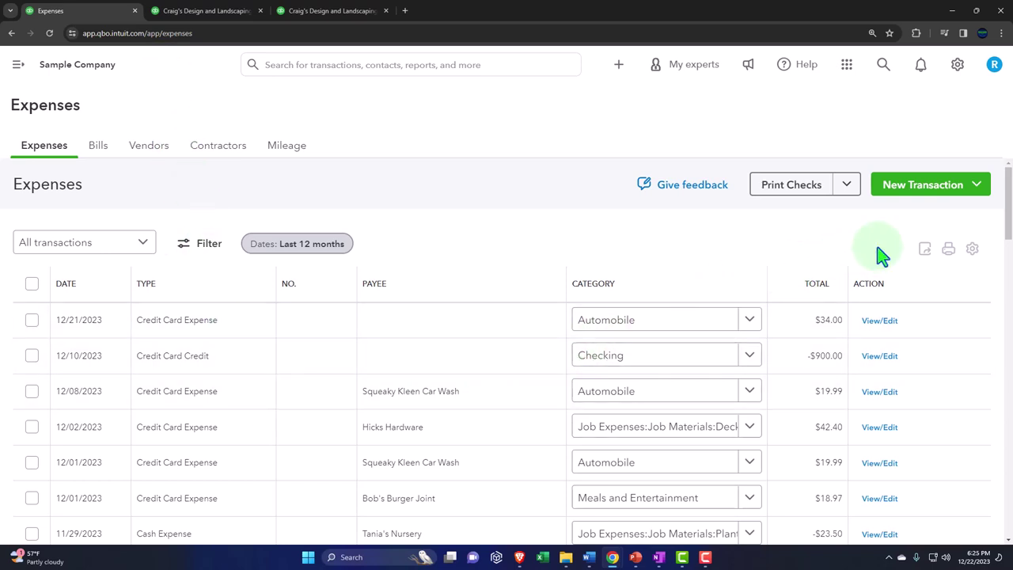
{"action": "left_click", "coordinate": [977, 187]}
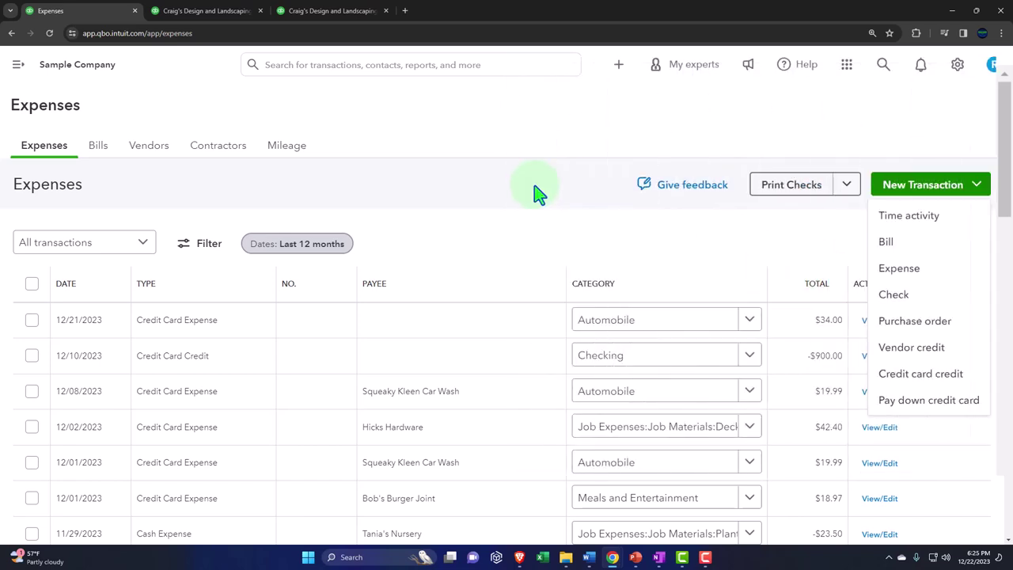
{"action": "left_click", "coordinate": [530, 192]}
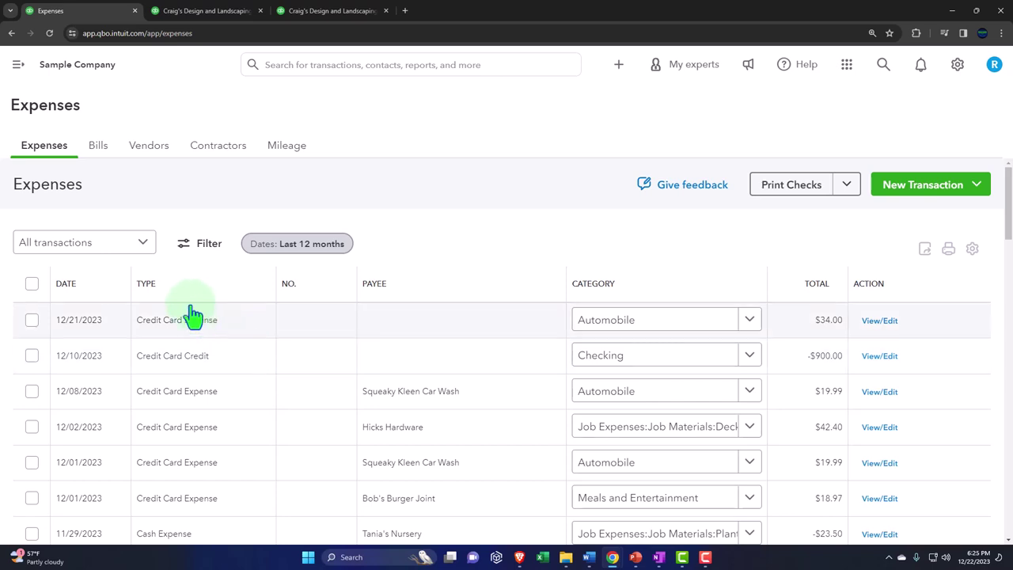
Limit the Expenses transaction list to the Expense type.
{"action": "left_click", "coordinate": [145, 250]}
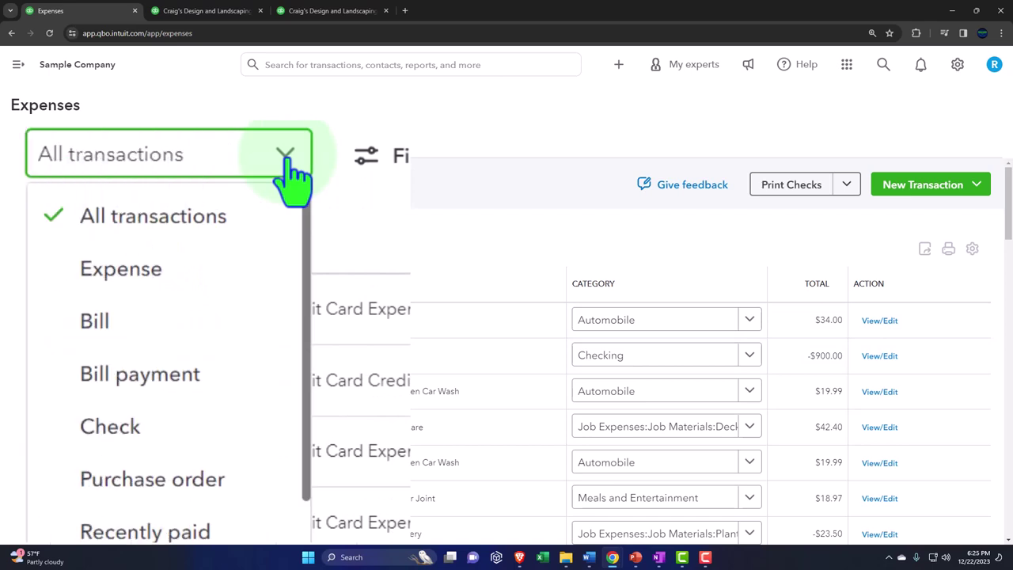
{"action": "left_click", "coordinate": [220, 277]}
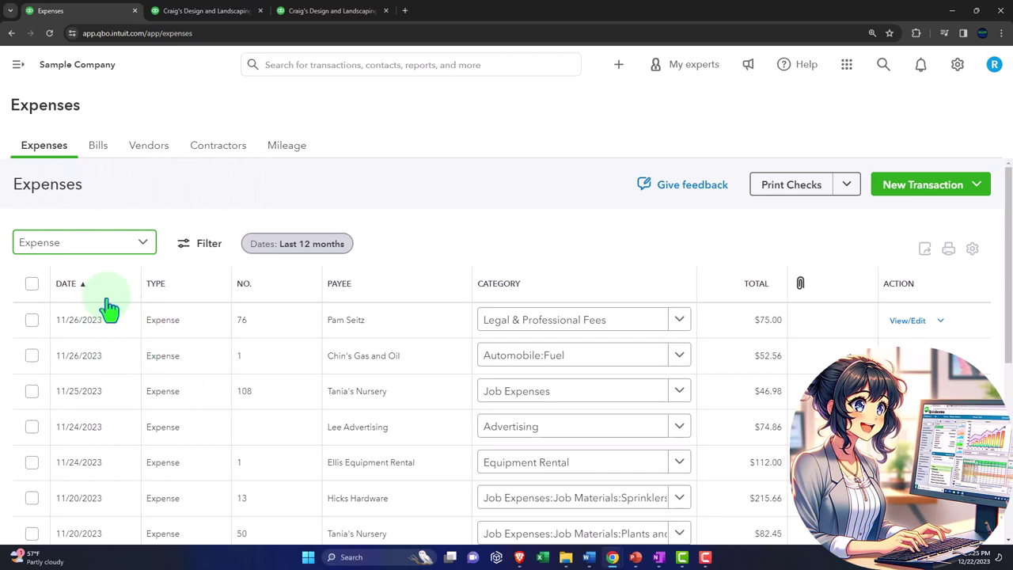
{"action": "left_click", "coordinate": [304, 388]}
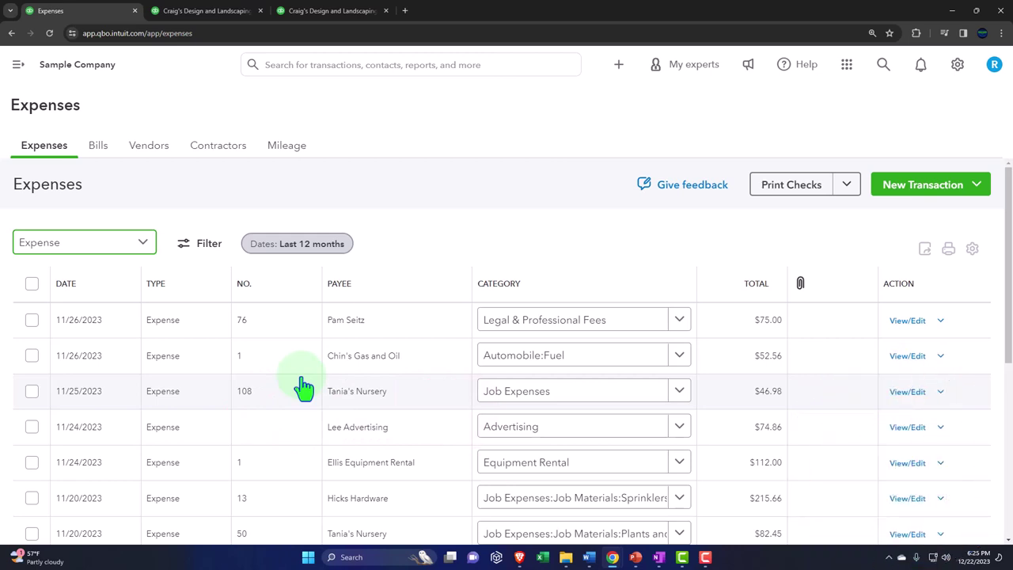
Open the Checking account's transaction report from the Balance Sheet and dismiss the modern view introduction.
{"action": "left_click", "coordinate": [214, 14]}
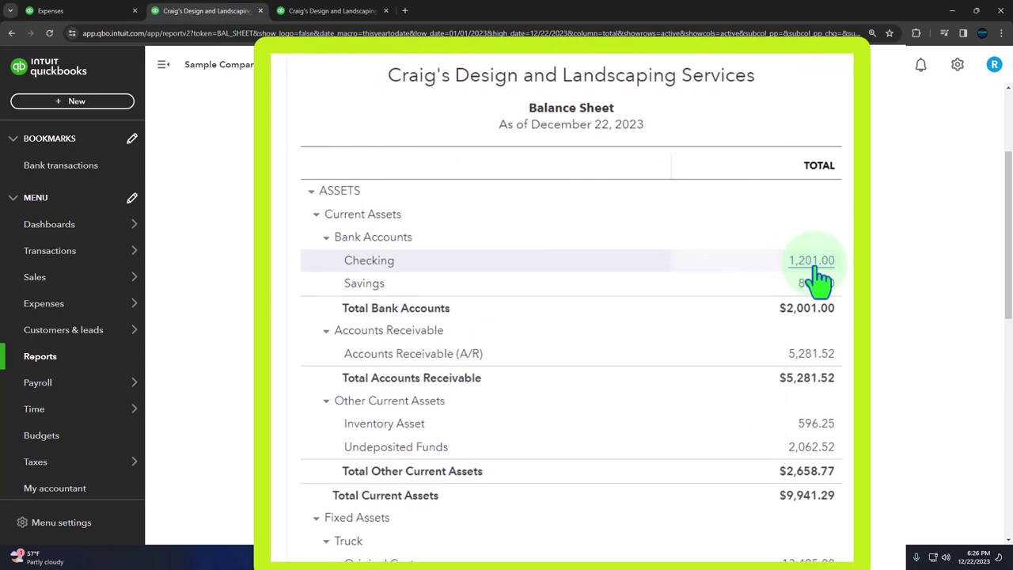
{"action": "left_click", "coordinate": [756, 297]}
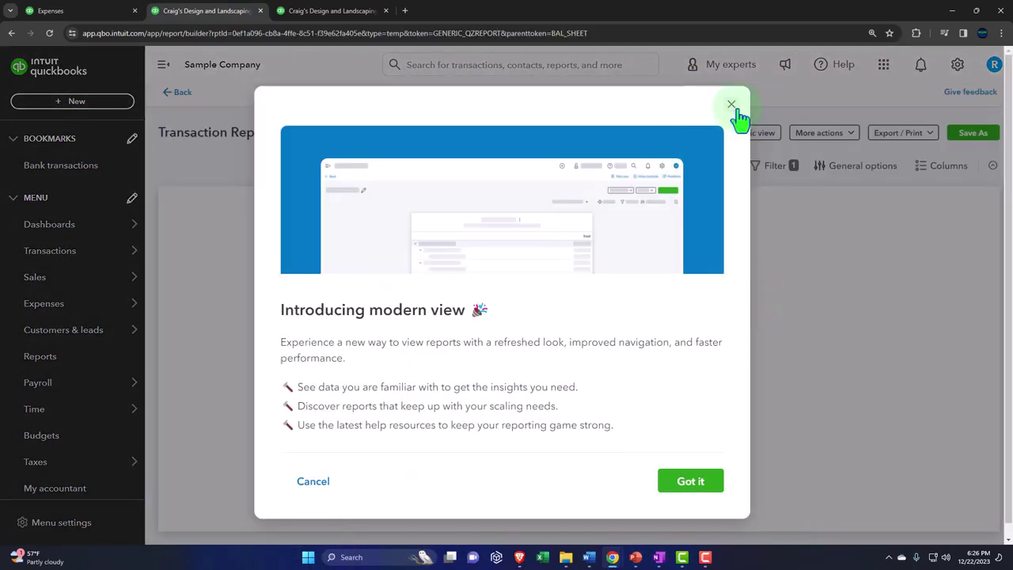
{"action": "left_click", "coordinate": [732, 106]}
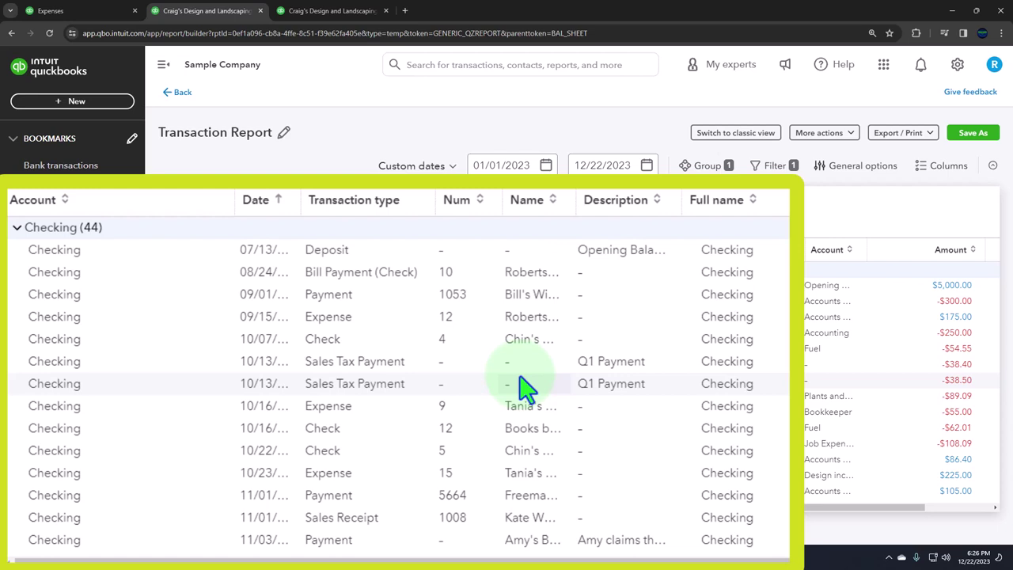
Filter the transaction report so that Transaction type equals Expense, and close the filter settings.
{"action": "left_click", "coordinate": [776, 170]}
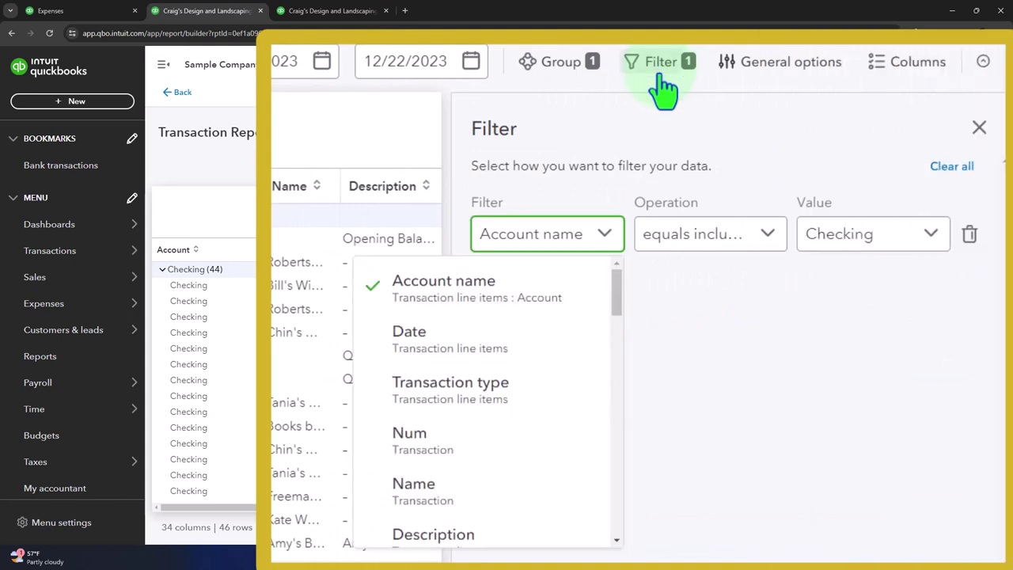
{"action": "left_click", "coordinate": [496, 389]}
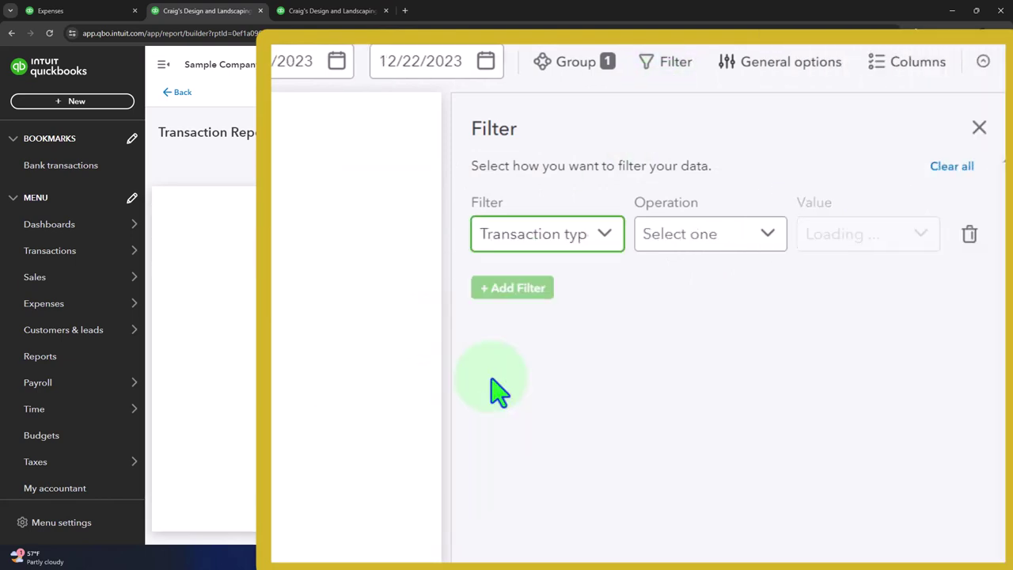
{"action": "left_click", "coordinate": [768, 237]}
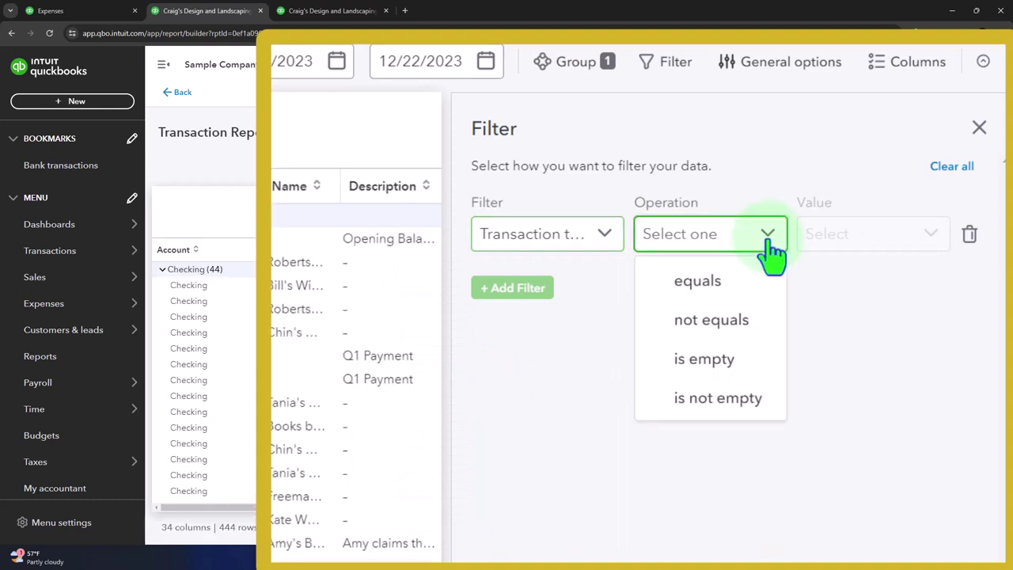
{"action": "left_click", "coordinate": [749, 280]}
{"action": "left_click", "coordinate": [931, 237]}
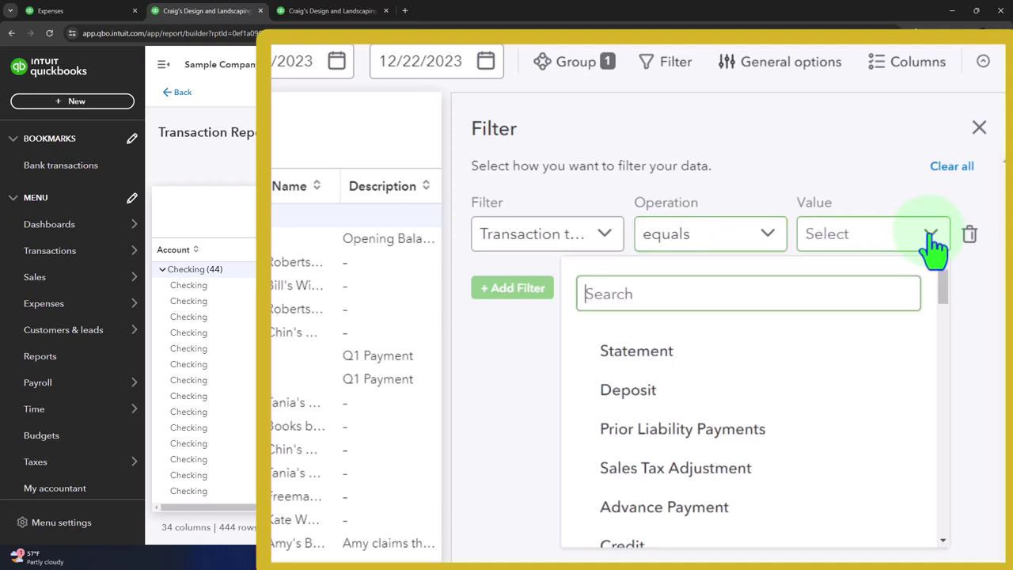
{"action": "scroll", "coordinate": [844, 400], "scroll_direction": "down", "scroll_amount": 6}
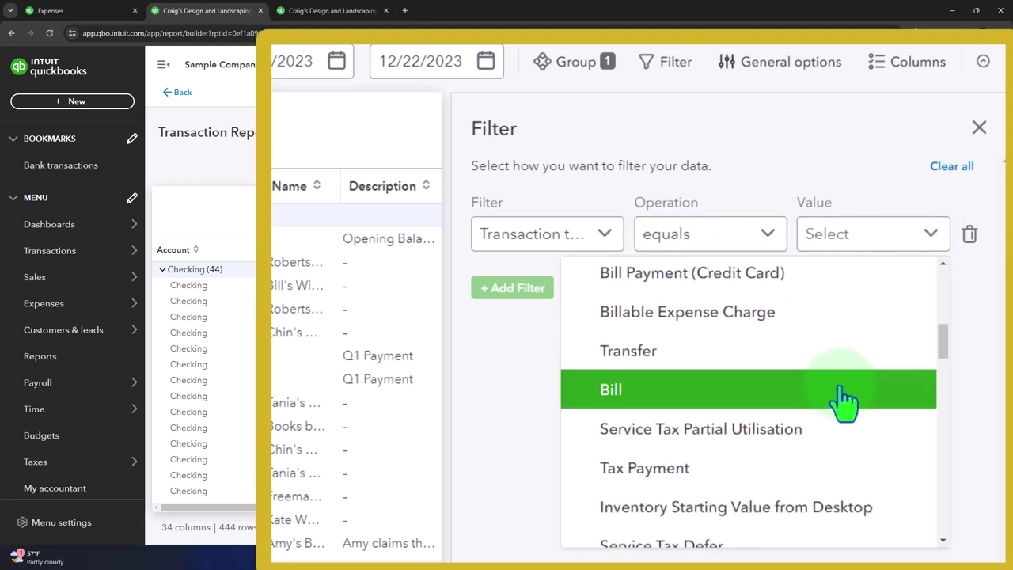
{"action": "left_click", "coordinate": [844, 399]}
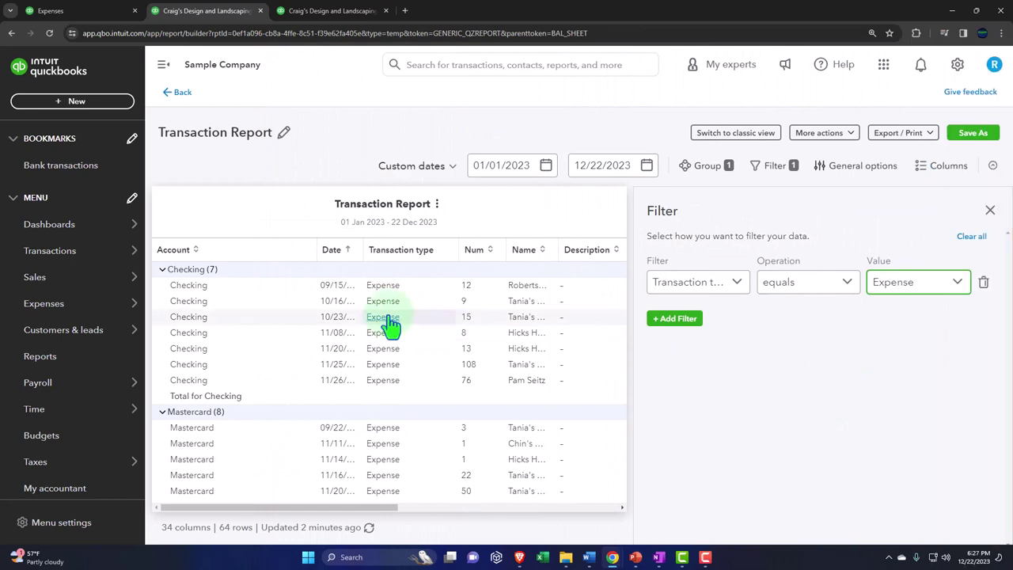
{"action": "left_click", "coordinate": [989, 210]}
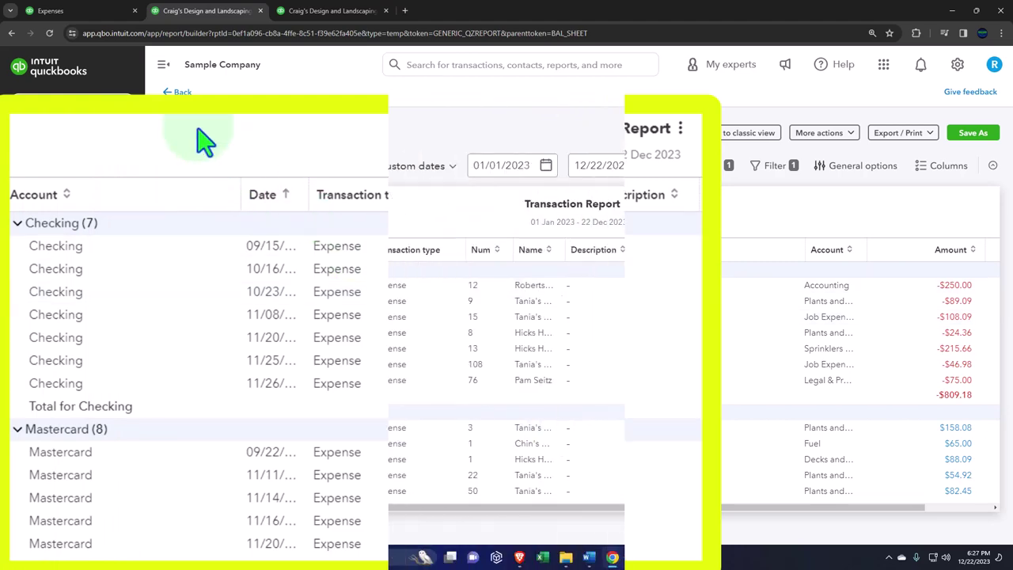
Go back from the report to the Balance Sheet, and limit the Expenses transaction list to the Bill type.
{"action": "left_click", "coordinate": [180, 94]}
{"action": "left_click", "coordinate": [537, 332]}
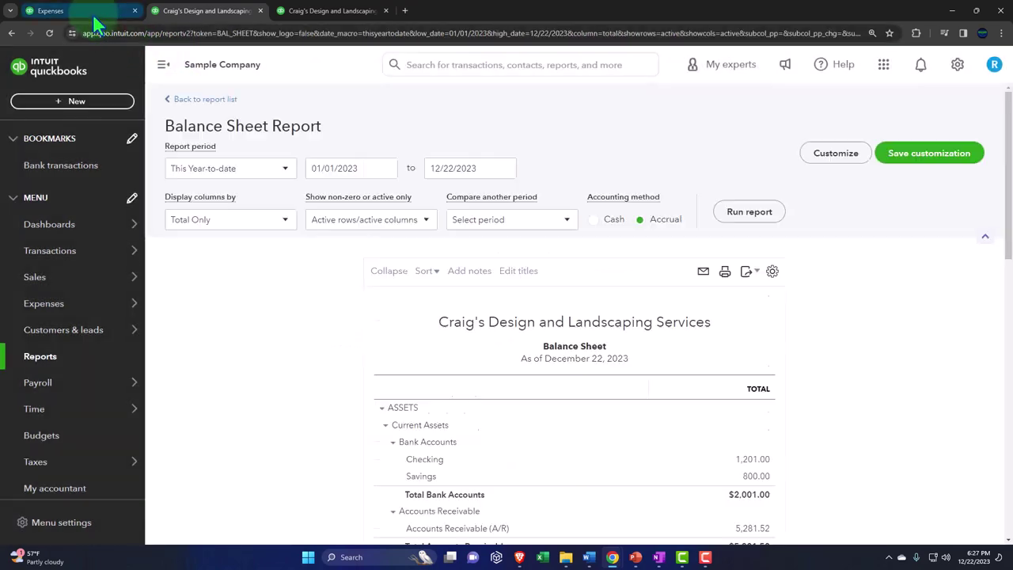
{"action": "left_click", "coordinate": [93, 14]}
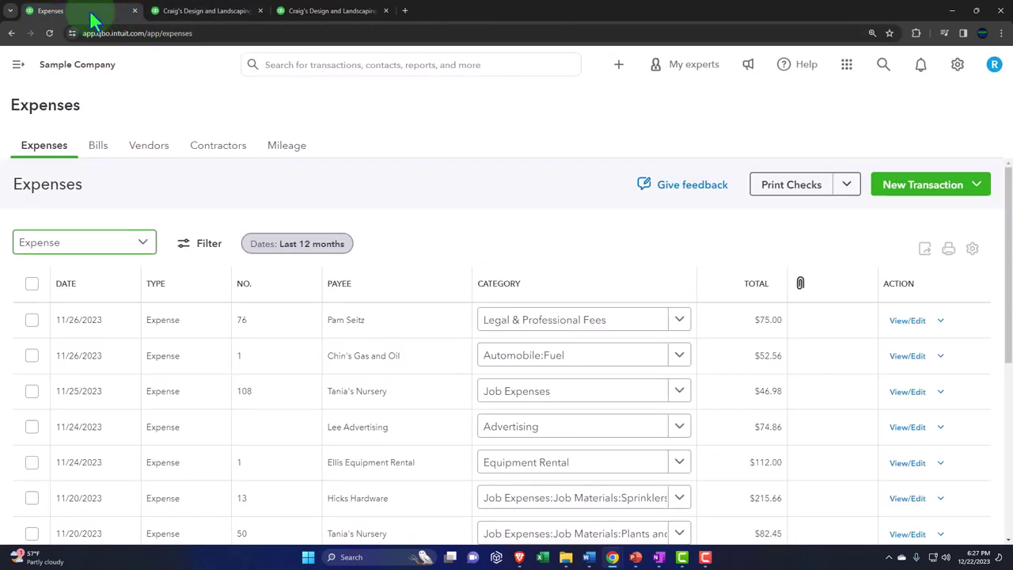
{"action": "left_click", "coordinate": [191, 287]}
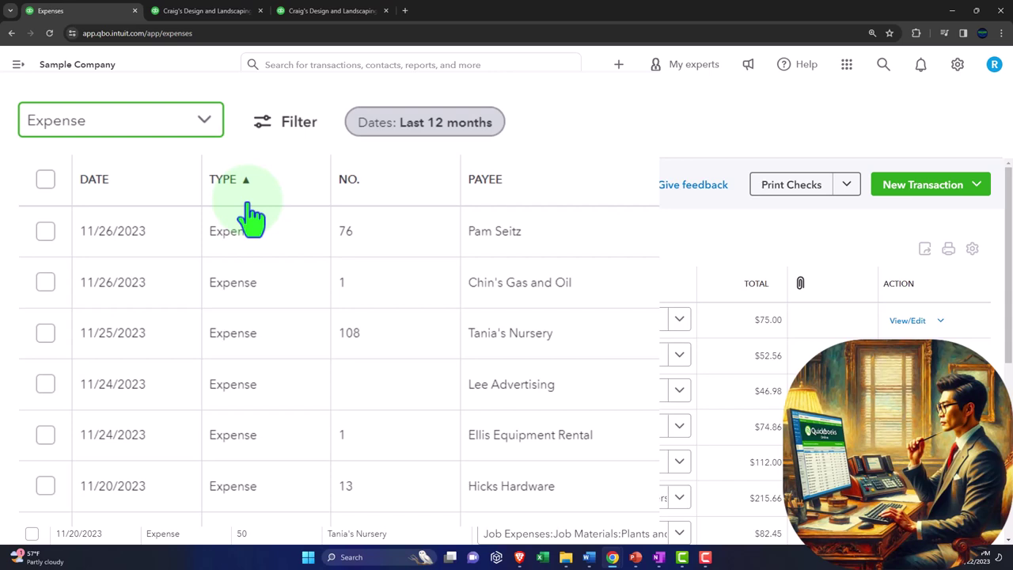
{"action": "left_click", "coordinate": [209, 123]}
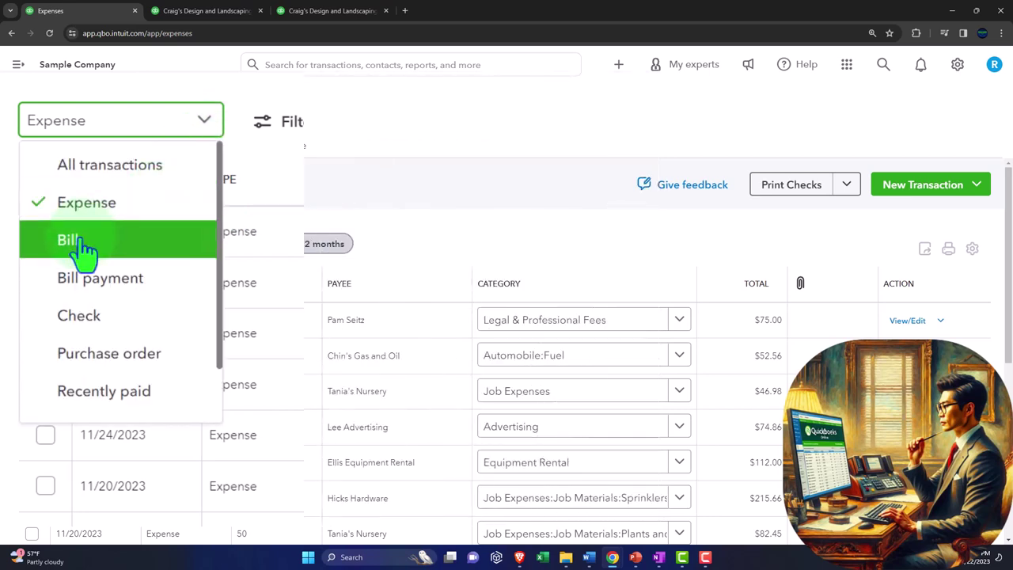
{"action": "left_click", "coordinate": [60, 333]}
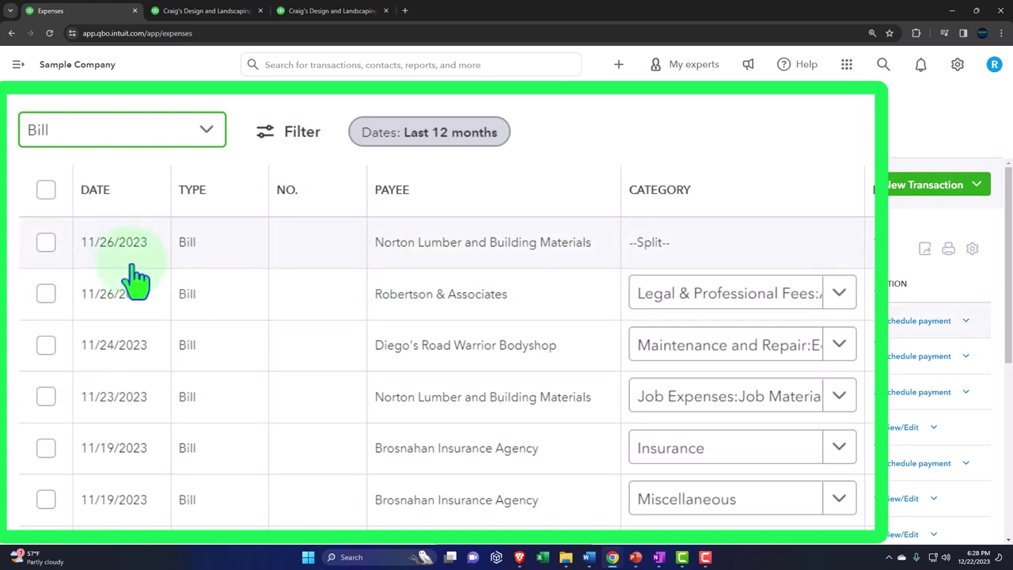
Examine the bills' due date, balance and total columns, and limit the Expenses list to the Bill payment type.
{"action": "left_click", "coordinate": [623, 285]}
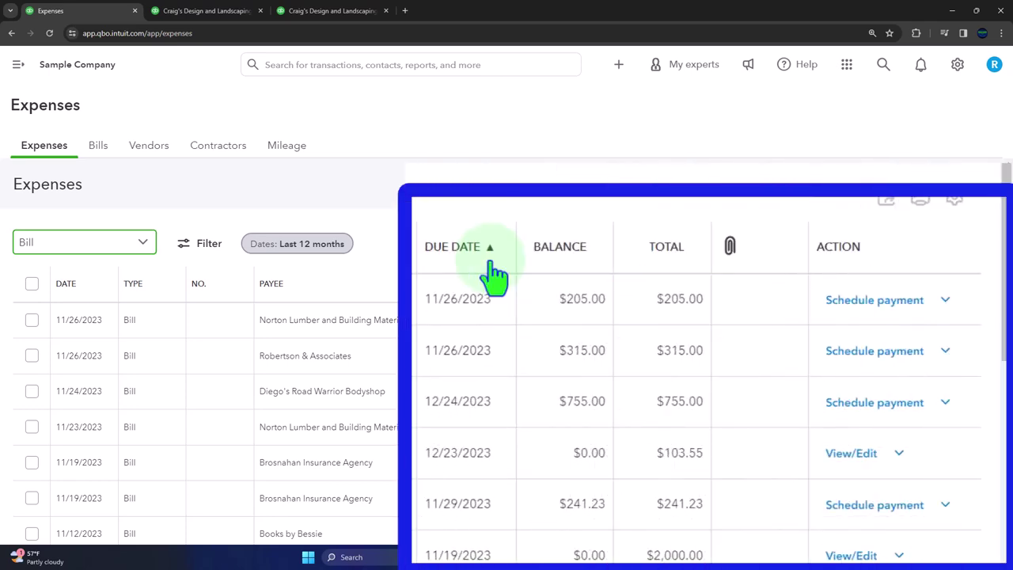
{"action": "left_click", "coordinate": [551, 279]}
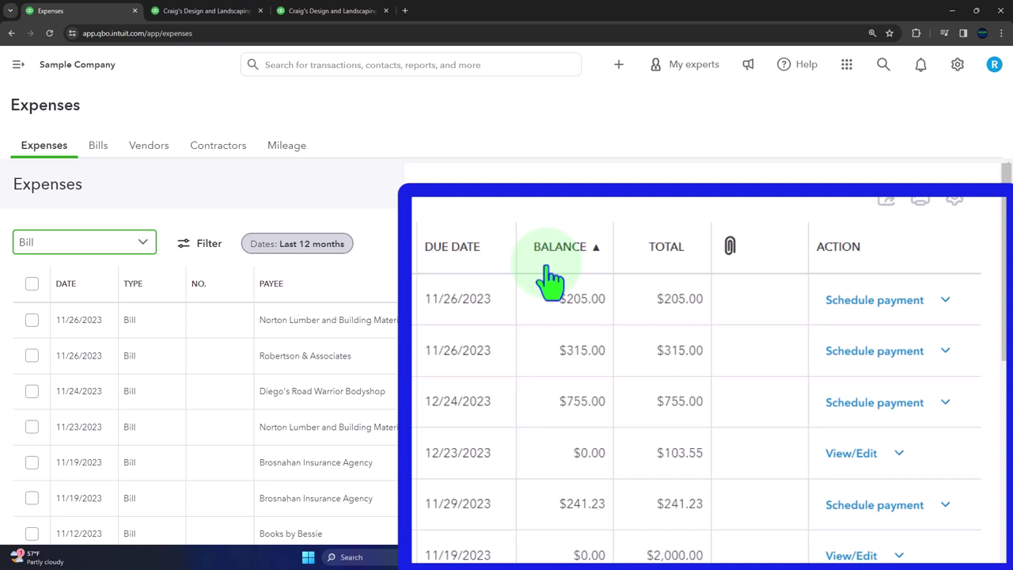
{"action": "left_click", "coordinate": [640, 269]}
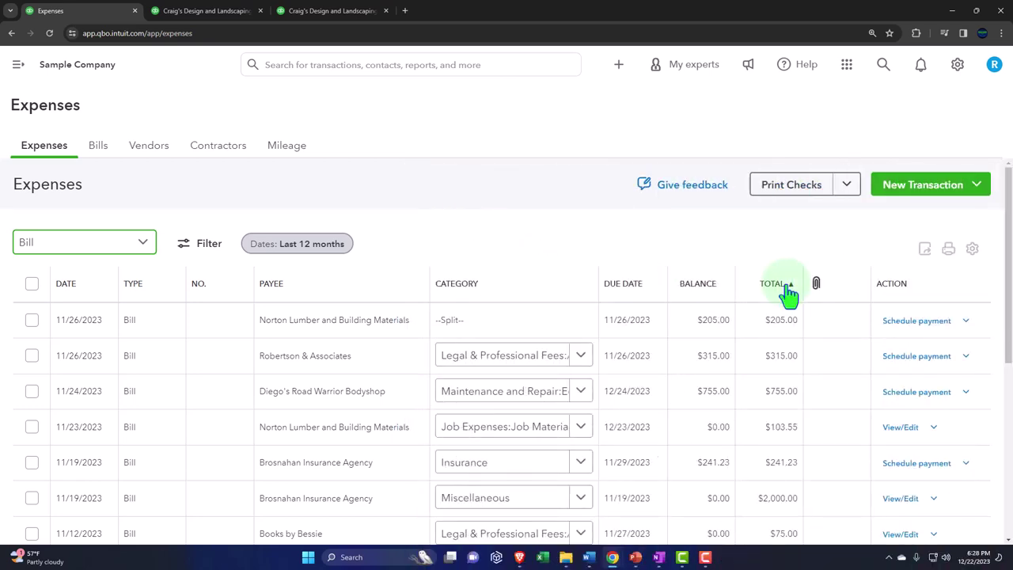
{"action": "left_click", "coordinate": [344, 281]}
{"action": "left_click", "coordinate": [145, 241]}
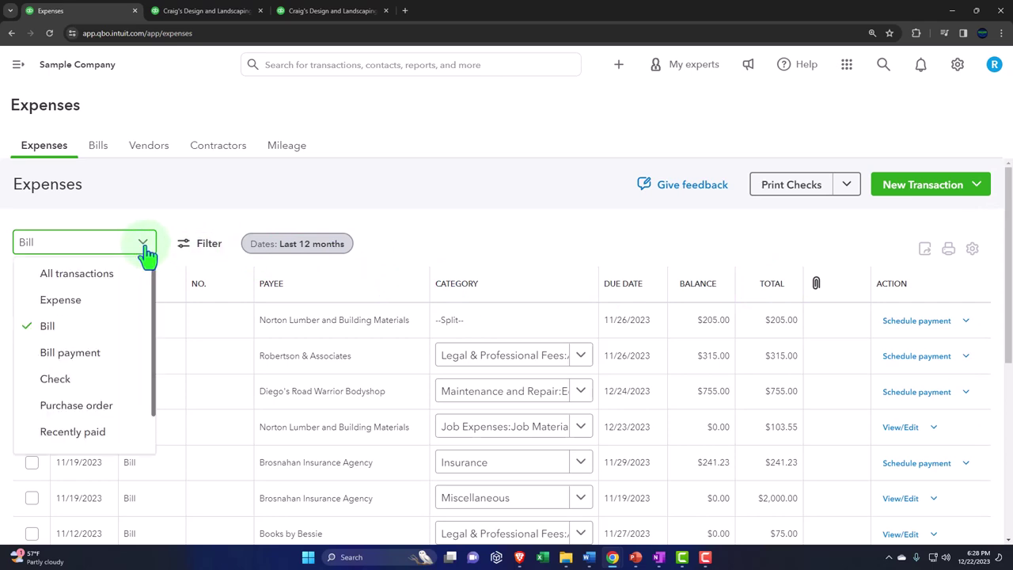
{"action": "left_click", "coordinate": [87, 354]}
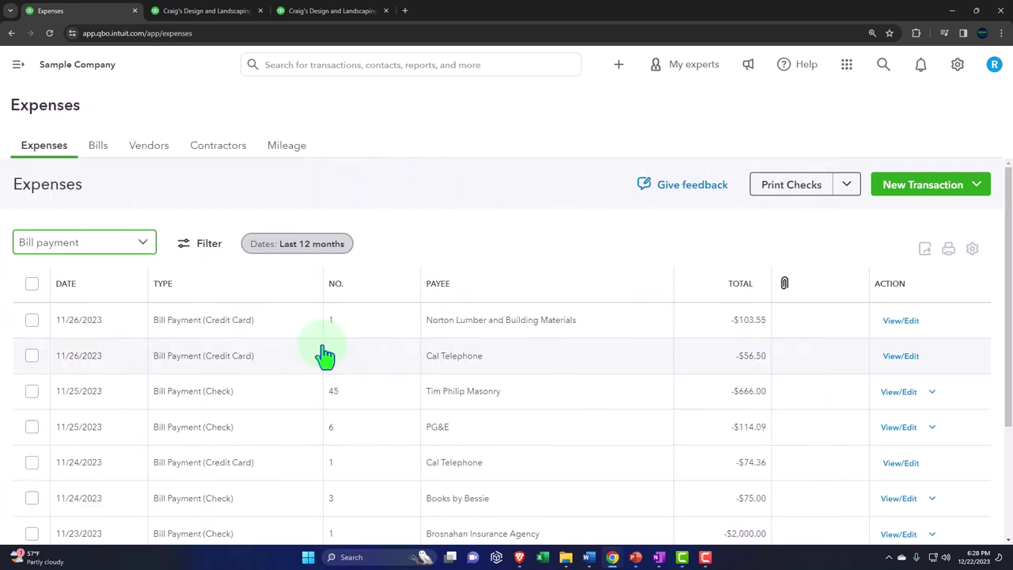
Review the Checking account's transaction report from the Balance Sheet and return to the Balance Sheet.
{"action": "left_click", "coordinate": [220, 18]}
{"action": "left_click", "coordinate": [738, 101]}
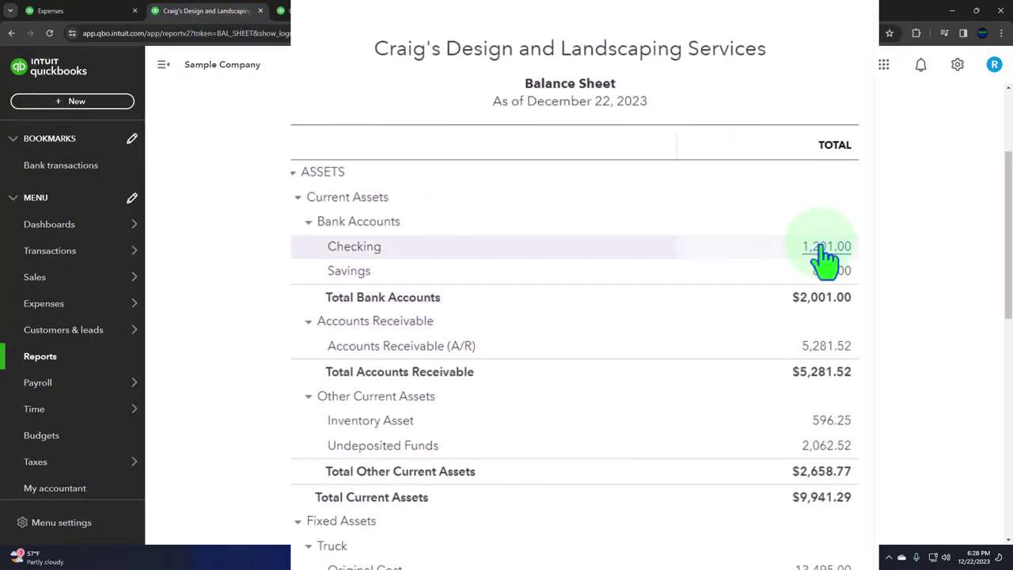
{"action": "left_click", "coordinate": [749, 295]}
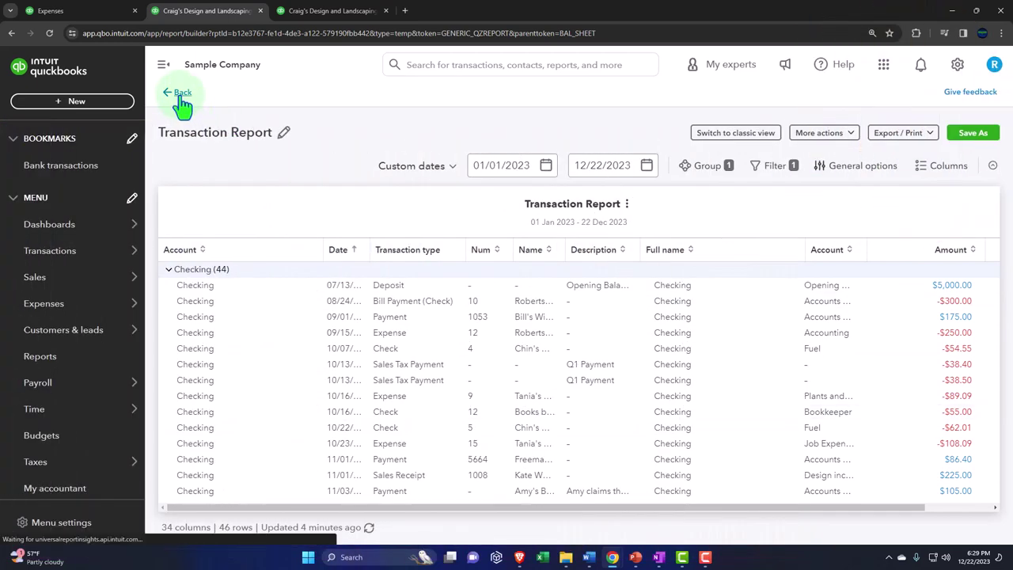
{"action": "left_click", "coordinate": [178, 93]}
Return to the Expenses transaction list and limit it to the Check type, followed by the Purchase order type.
{"action": "left_click", "coordinate": [79, 11]}
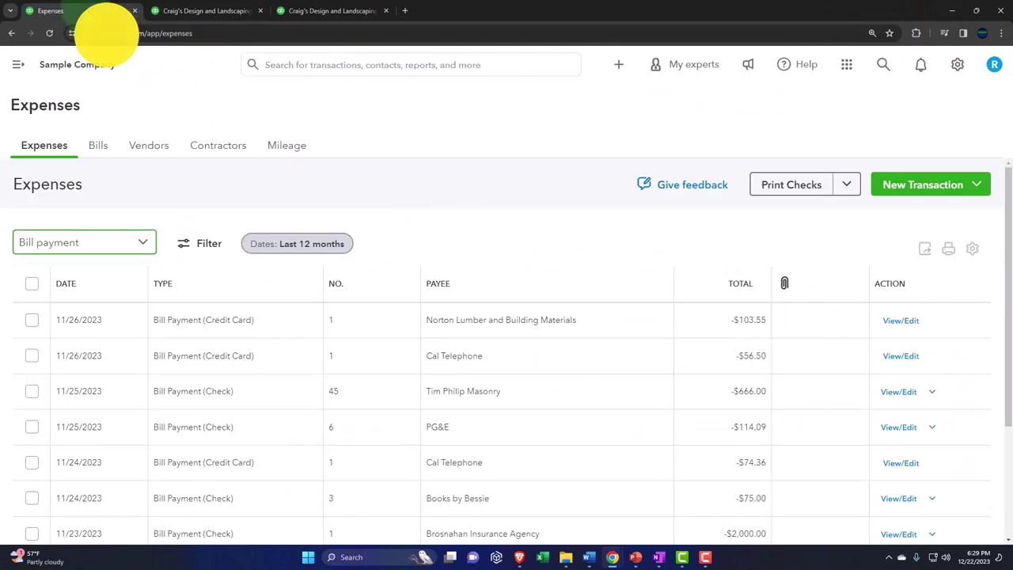
{"action": "left_click", "coordinate": [140, 243]}
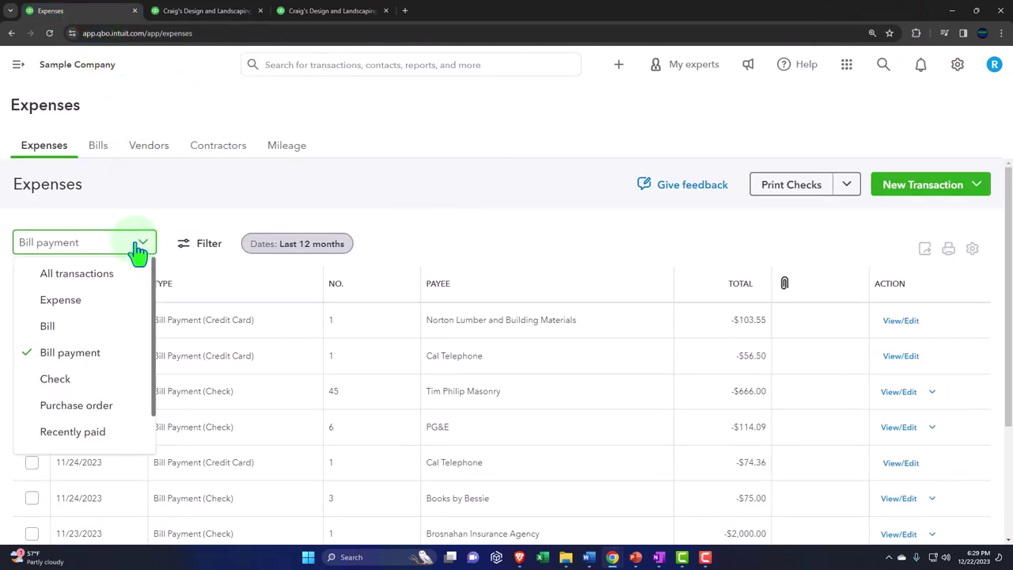
{"action": "left_click", "coordinate": [158, 354]}
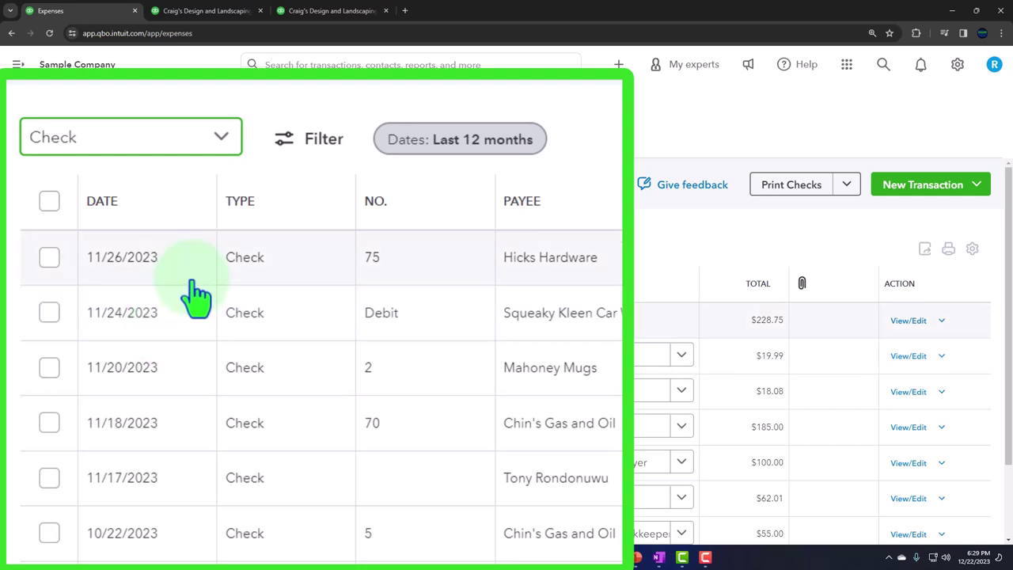
{"action": "left_click", "coordinate": [222, 143]}
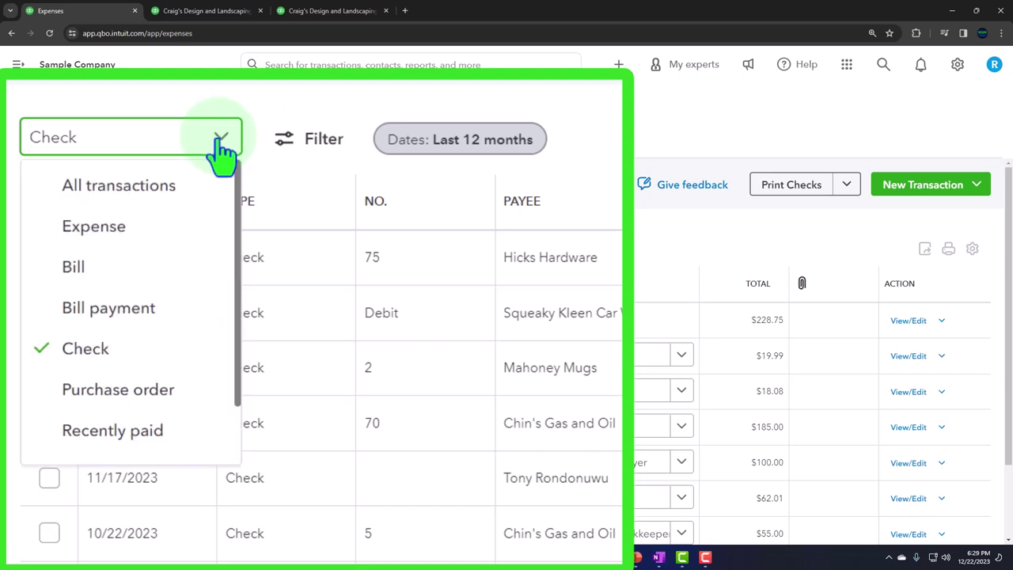
{"action": "left_click", "coordinate": [123, 407]}
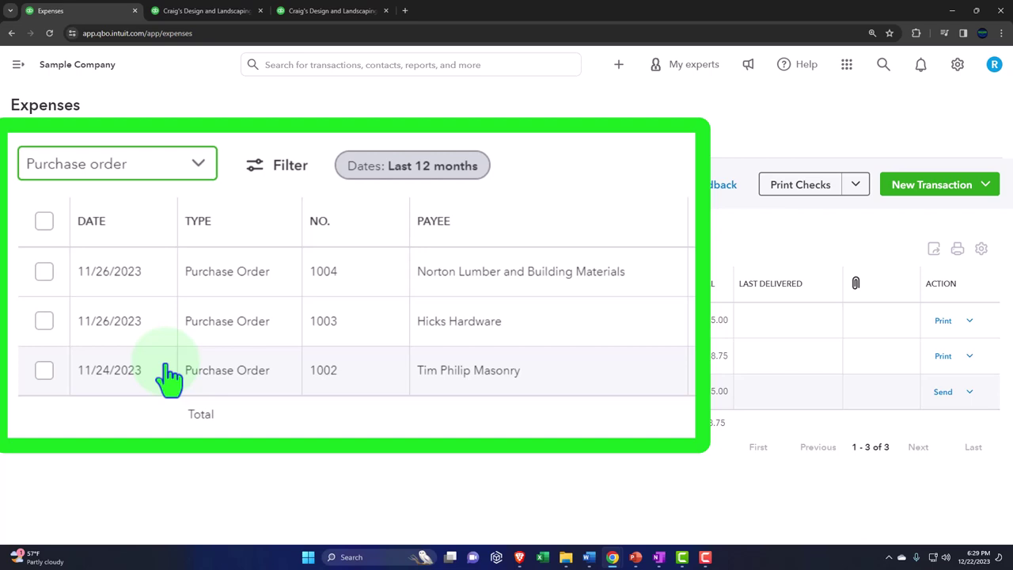
Limit the Expenses list to Recently paid and review the additional options offered with Print Checks.
{"action": "left_click", "coordinate": [198, 165]}
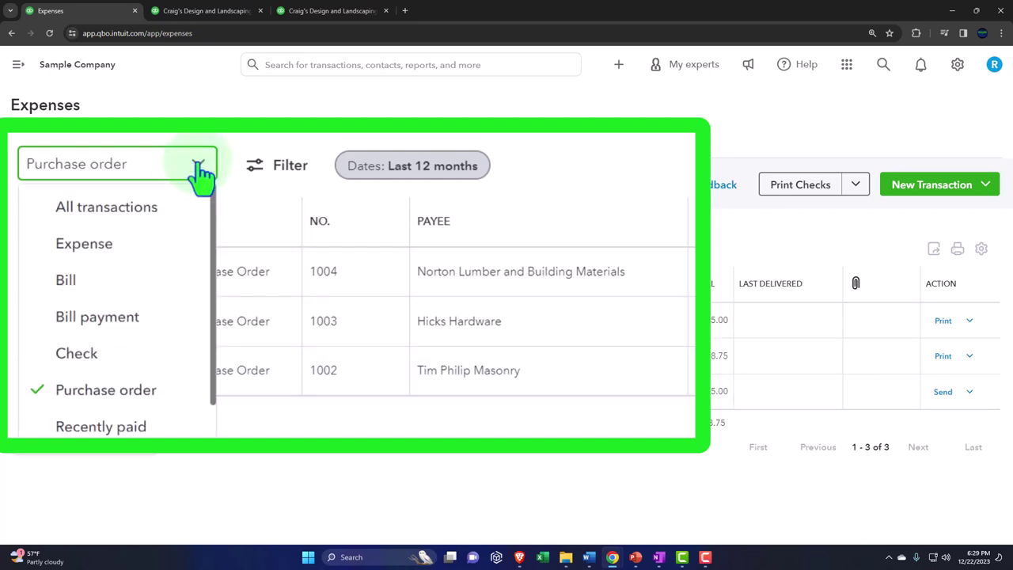
{"action": "left_click", "coordinate": [172, 426]}
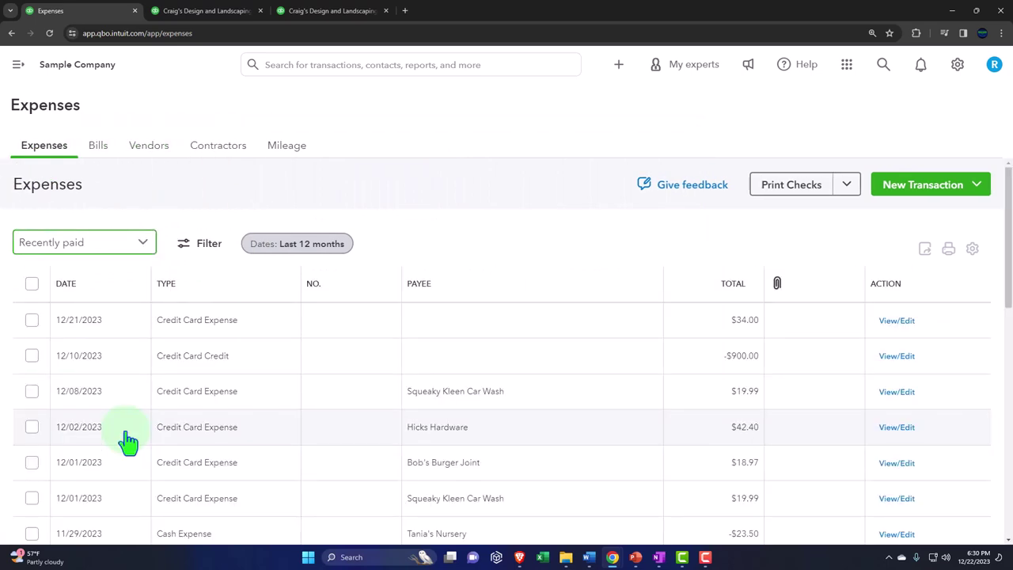
{"action": "left_click", "coordinate": [851, 196]}
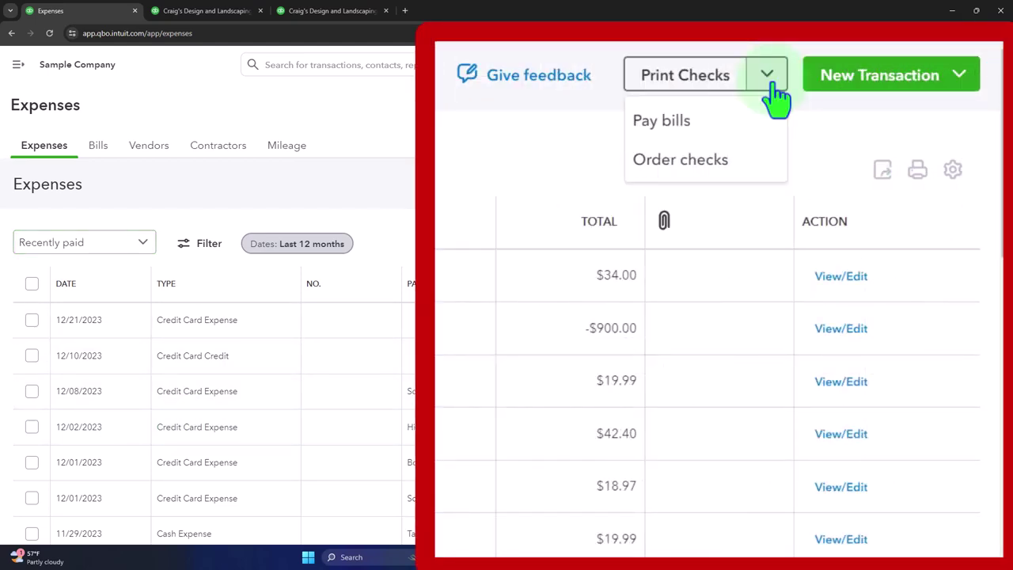
{"action": "left_click", "coordinate": [769, 83]}
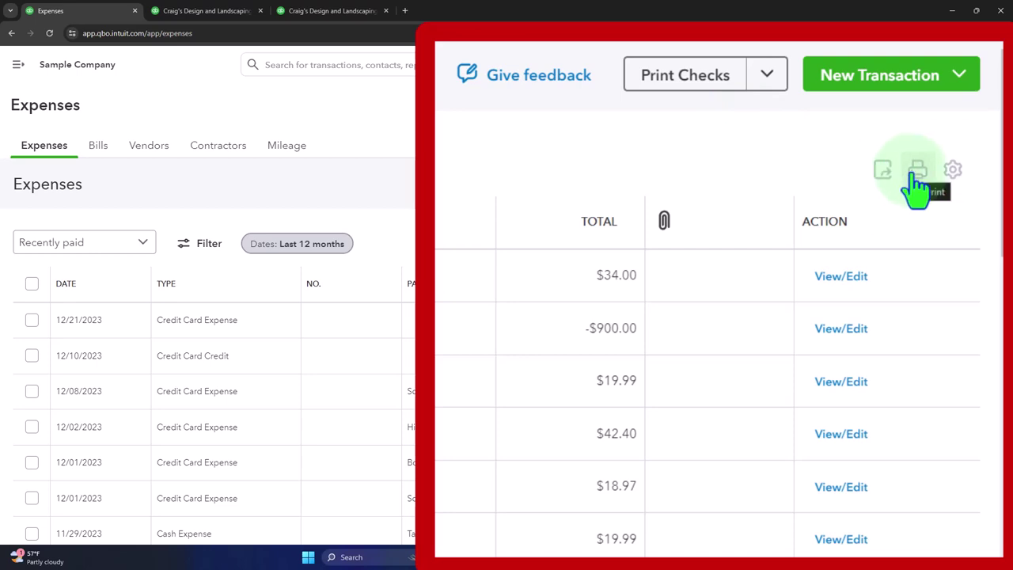
Review the Expenses list's optional columns and rows-per-page choices, and close the settings without changes.
{"action": "left_click", "coordinate": [952, 173]}
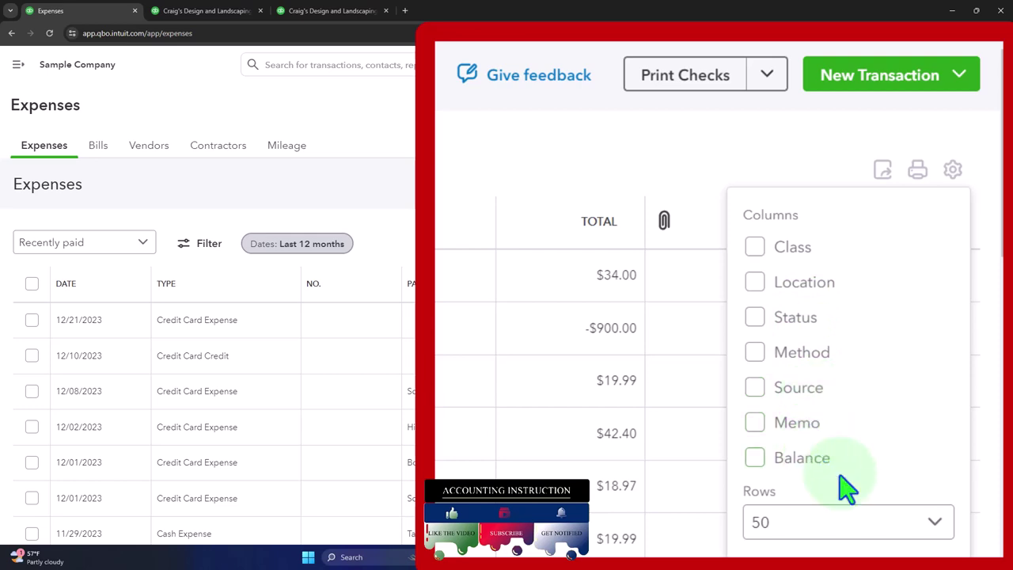
{"action": "left_click", "coordinate": [927, 531]}
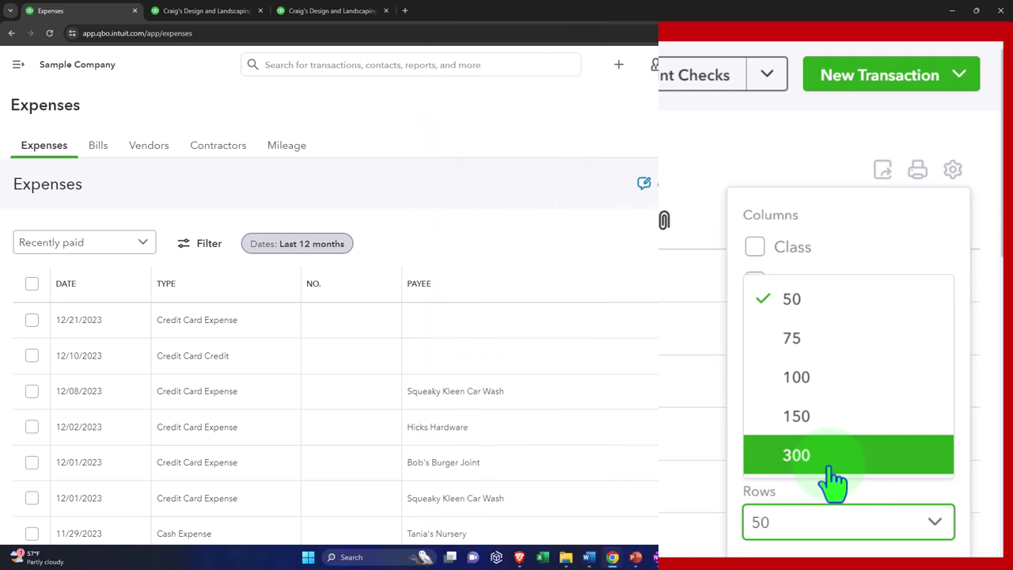
{"action": "left_click", "coordinate": [586, 269]}
Examine the page navigation at the end of the recently paid list and reopen the list's column and row settings.
{"action": "scroll", "coordinate": [554, 332], "scroll_direction": "down", "scroll_amount": 3}
{"action": "scroll", "coordinate": [550, 371], "scroll_direction": "down", "scroll_amount": 5}
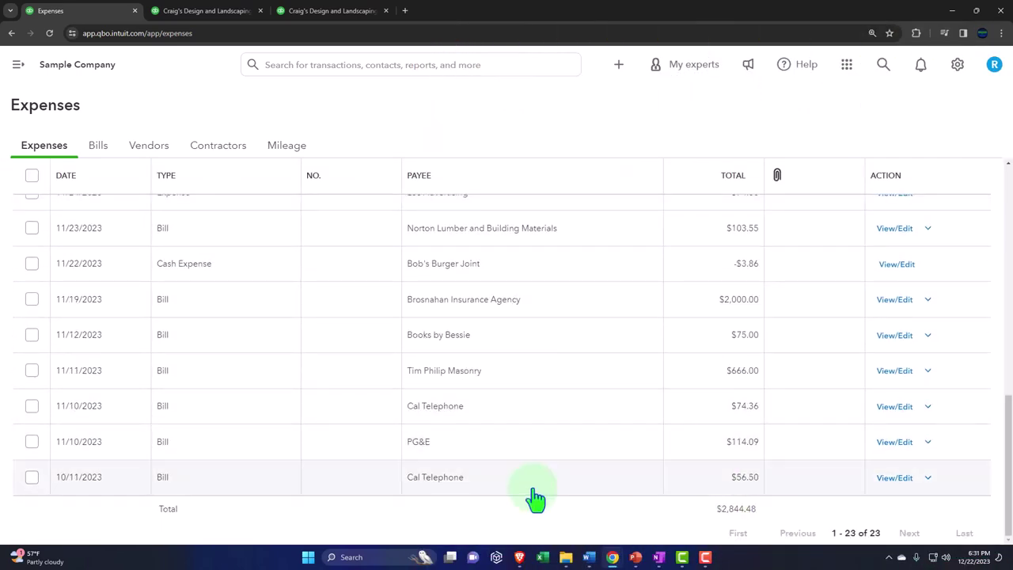
{"action": "left_click", "coordinate": [907, 535]}
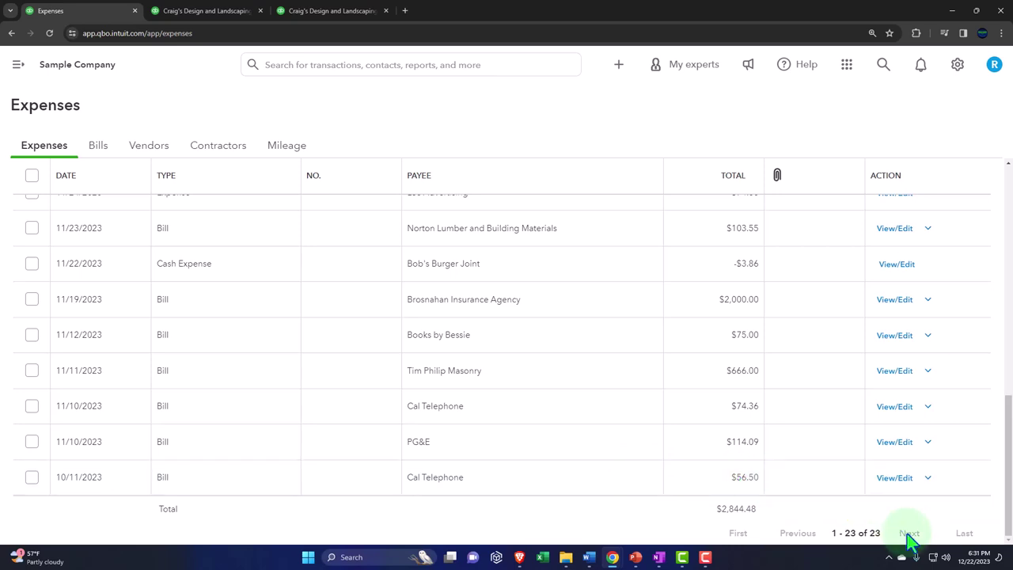
{"action": "left_click", "coordinate": [599, 380]}
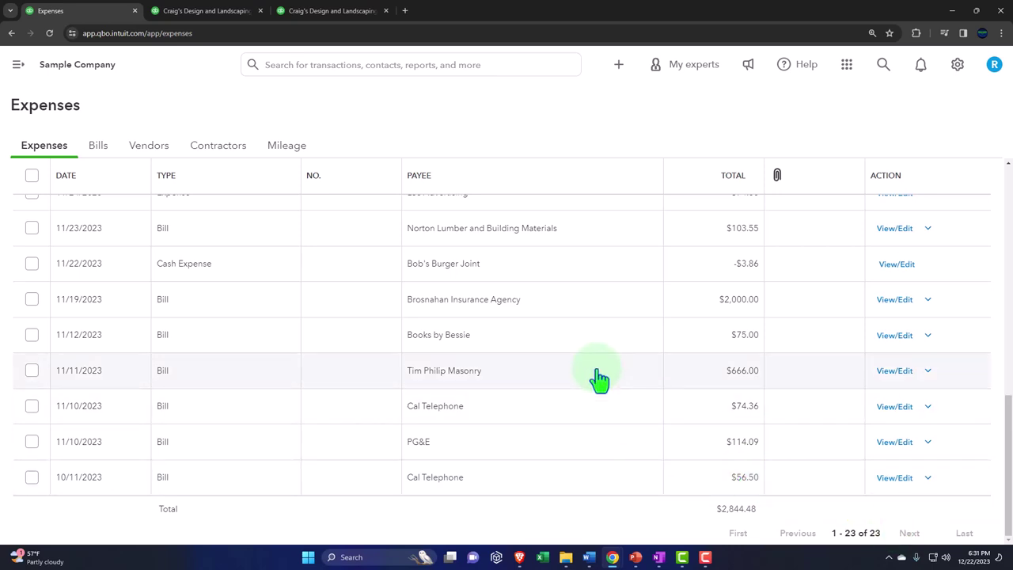
{"action": "scroll", "coordinate": [600, 377], "scroll_direction": "up", "scroll_amount": 10}
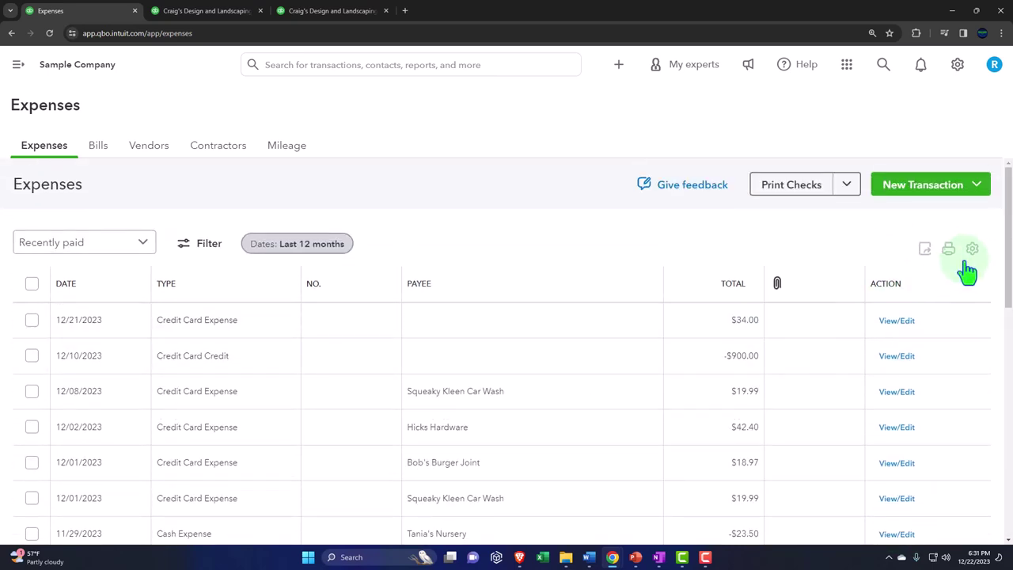
{"action": "left_click", "coordinate": [973, 250]}
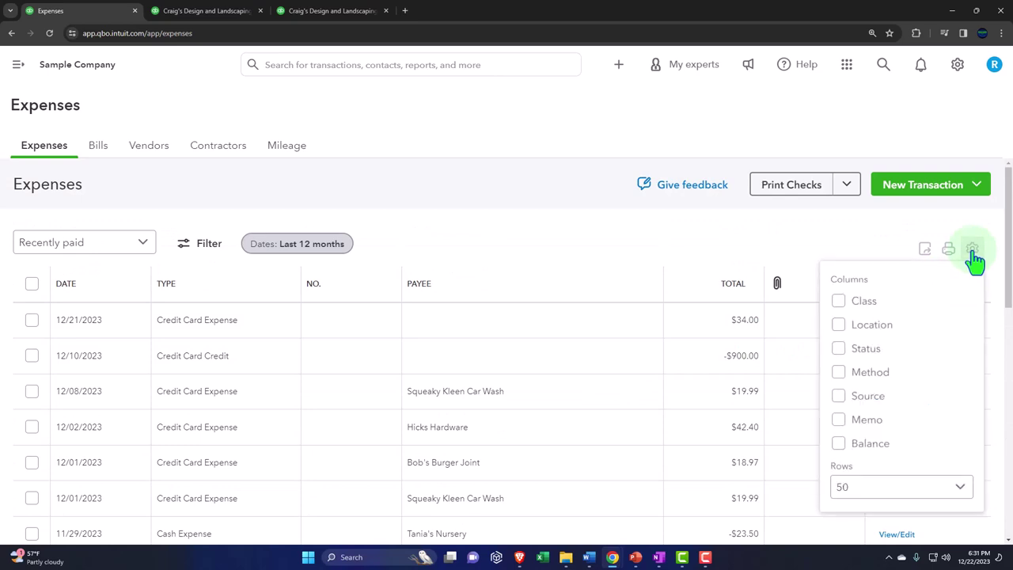
Leave the Expenses list settings, open the unpaid bills and review the action options for the PG&E bill.
{"action": "left_click", "coordinate": [498, 276]}
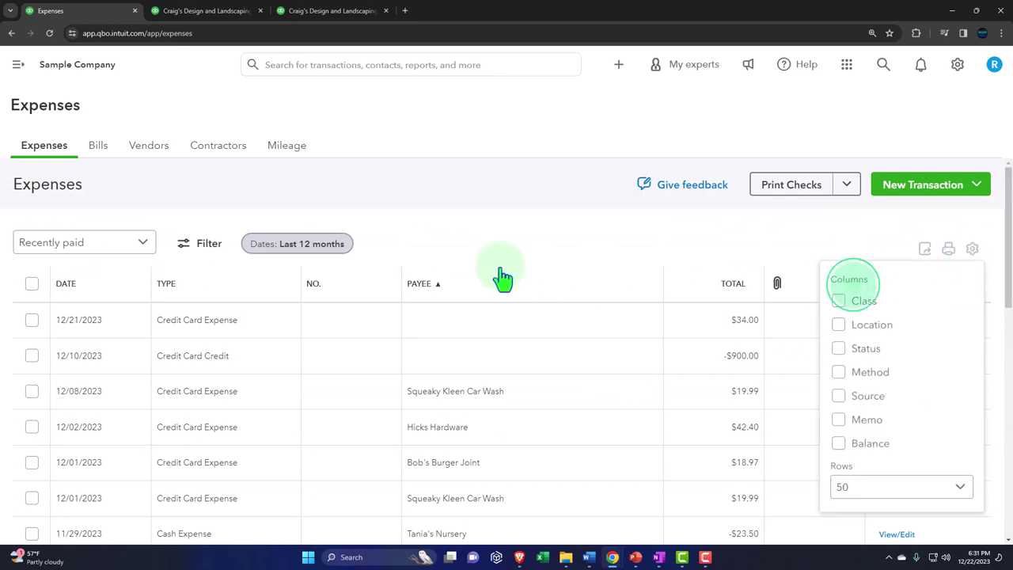
{"action": "left_click", "coordinate": [101, 149]}
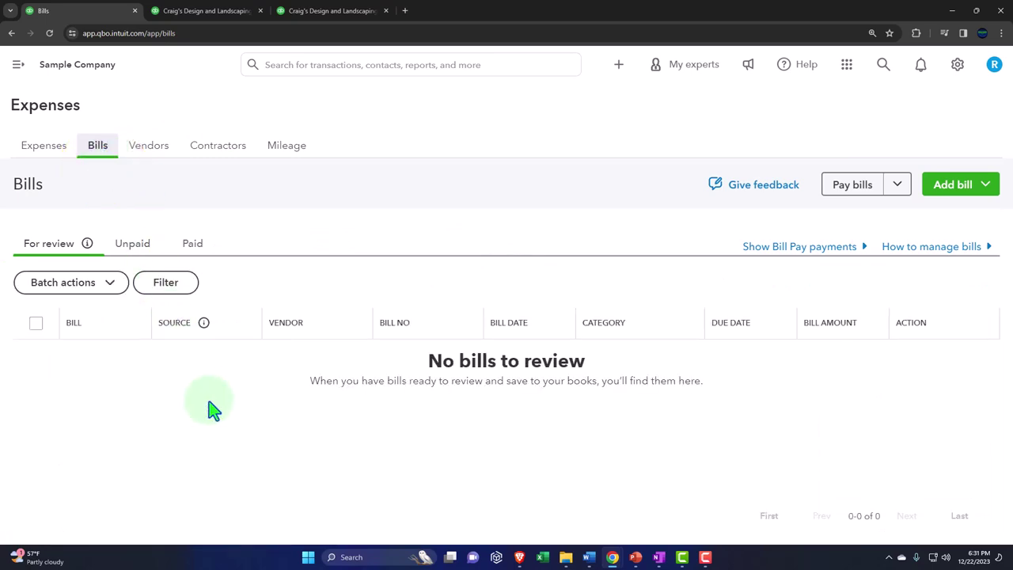
{"action": "left_click", "coordinate": [142, 257]}
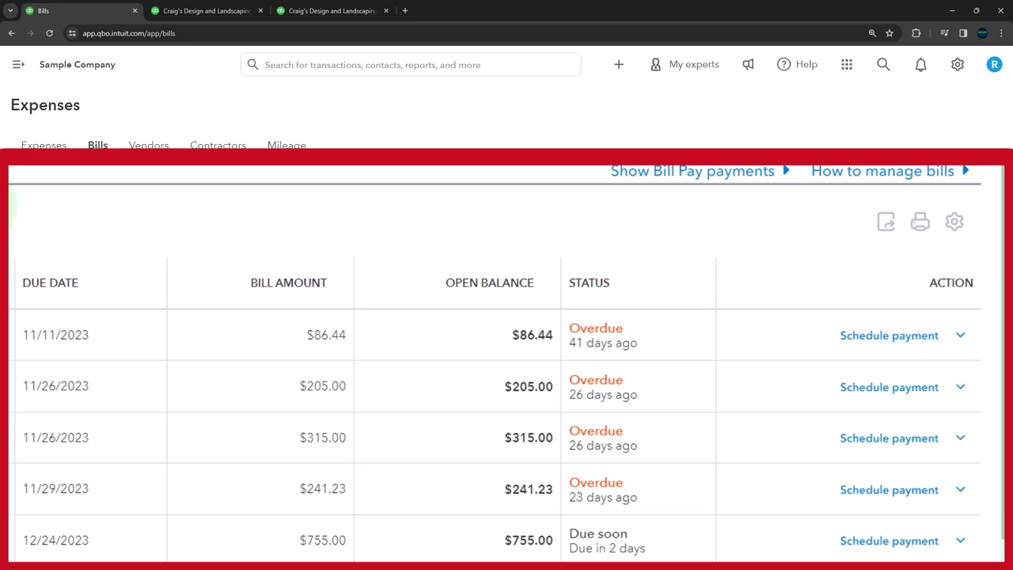
{"action": "scroll", "coordinate": [12, 213], "scroll_direction": "down", "scroll_amount": 1}
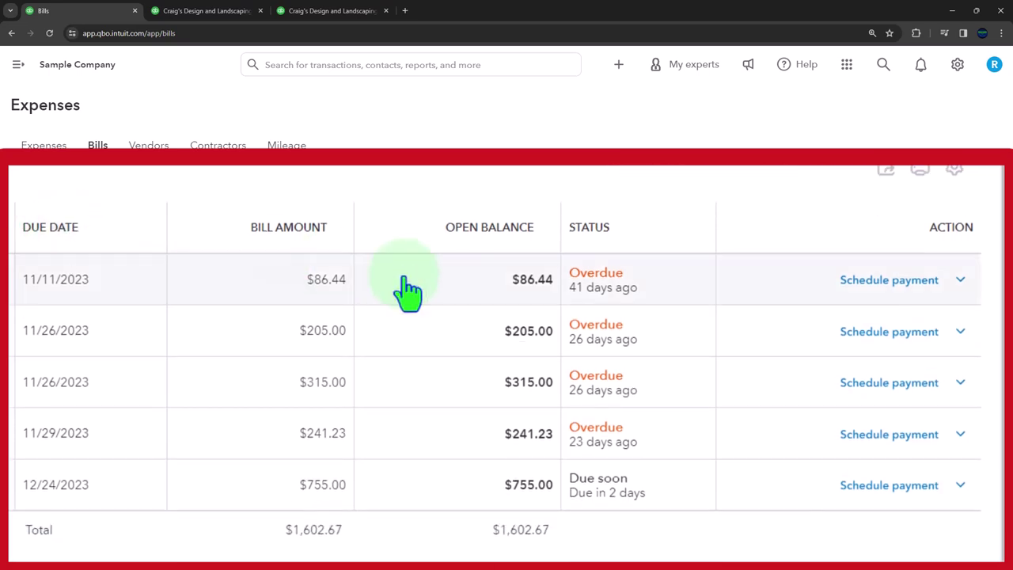
{"action": "left_click", "coordinate": [961, 281]}
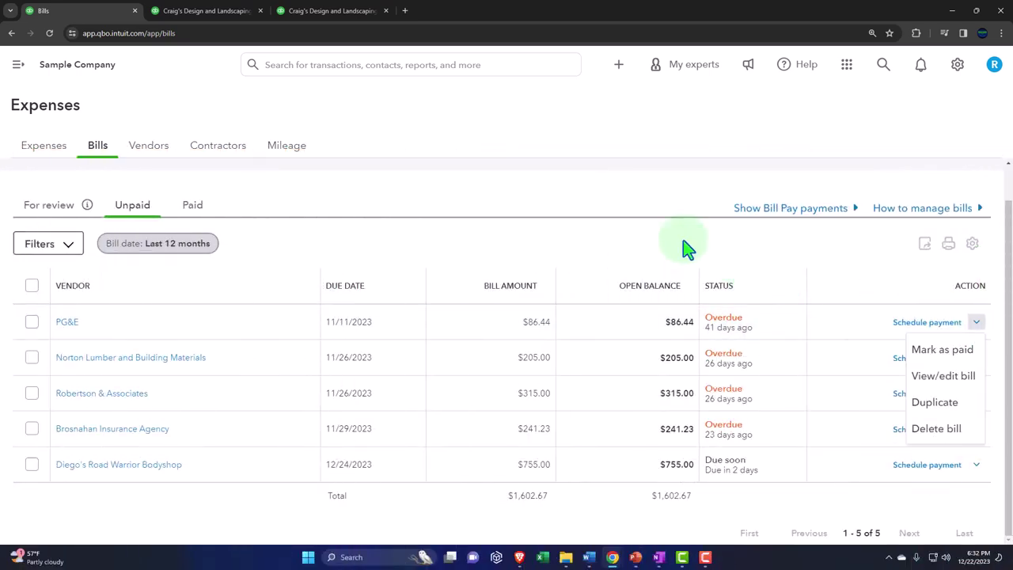
{"action": "scroll", "coordinate": [682, 248], "scroll_direction": "up", "scroll_amount": 1}
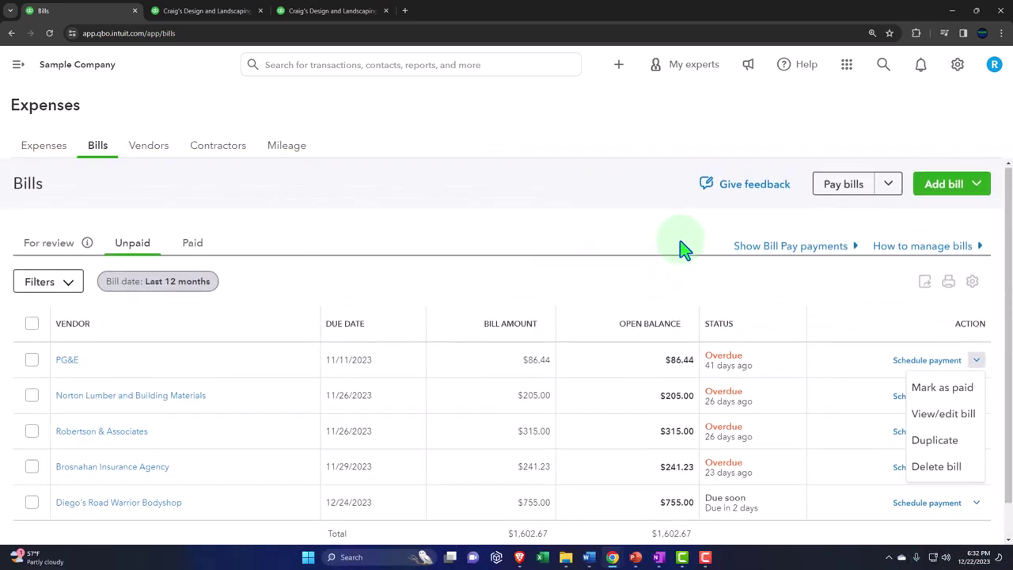
{"action": "left_click", "coordinate": [610, 278]}
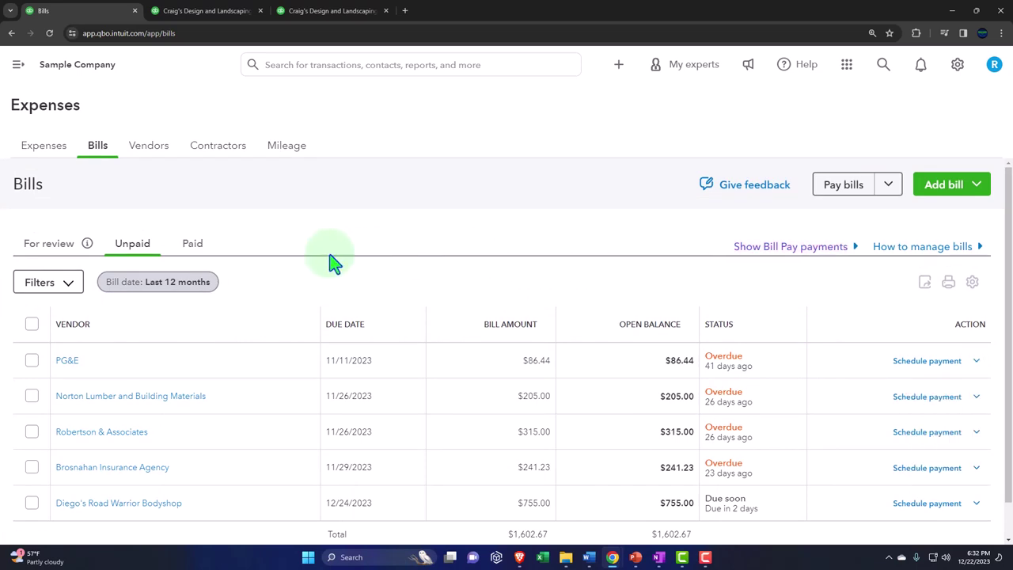
Show the paid bills and review the available vendor and bill date filters without applying any.
{"action": "left_click", "coordinate": [191, 249]}
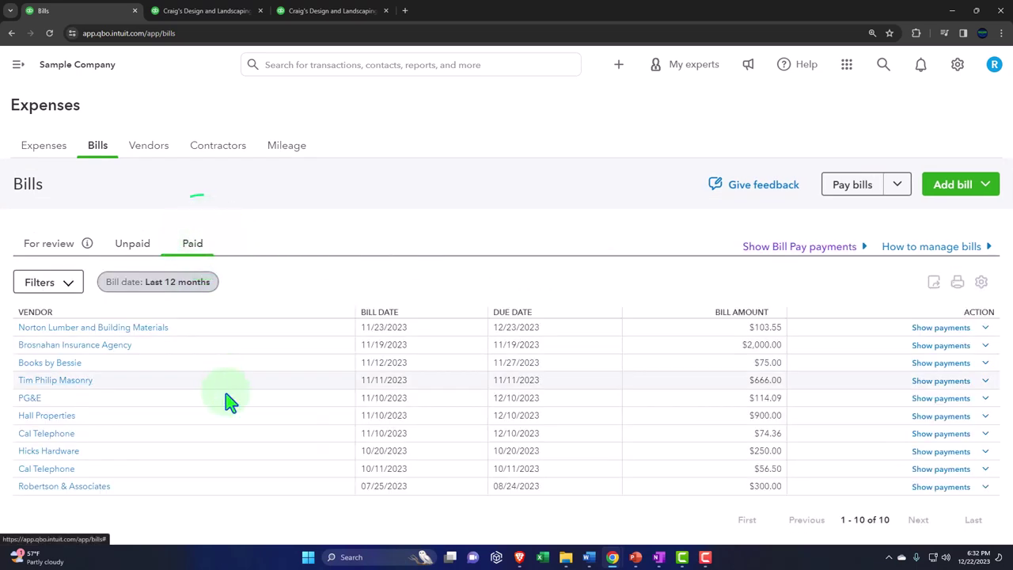
{"action": "left_click", "coordinate": [234, 407]}
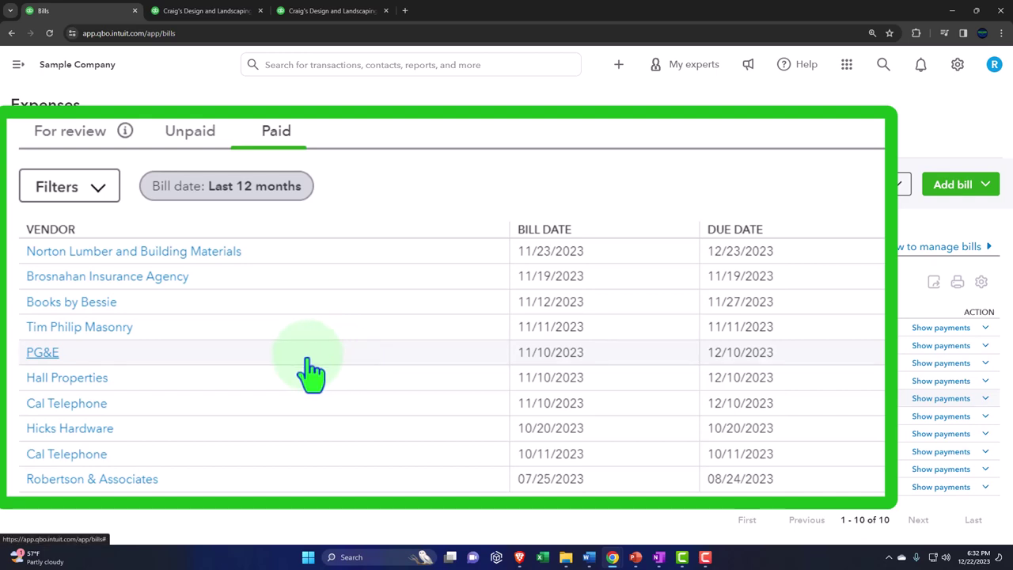
{"action": "left_click", "coordinate": [103, 198]}
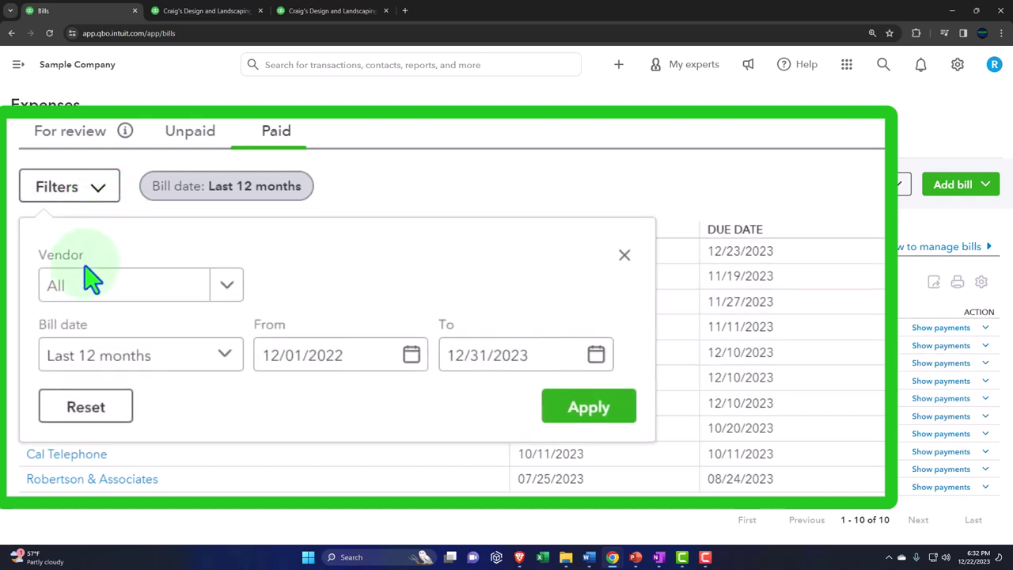
{"action": "left_click", "coordinate": [226, 287]}
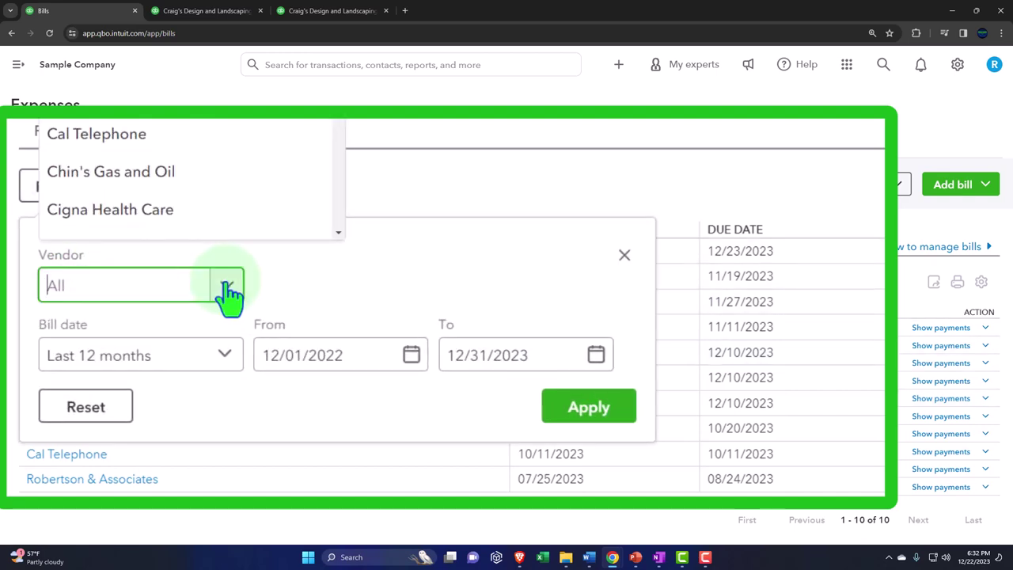
{"action": "left_click", "coordinate": [227, 289]}
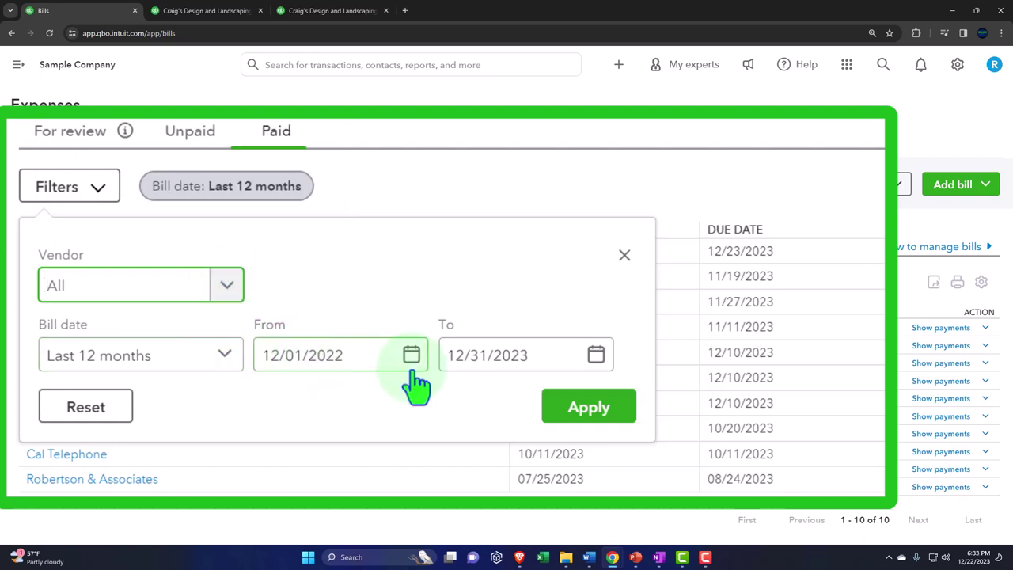
{"action": "left_click", "coordinate": [624, 254]}
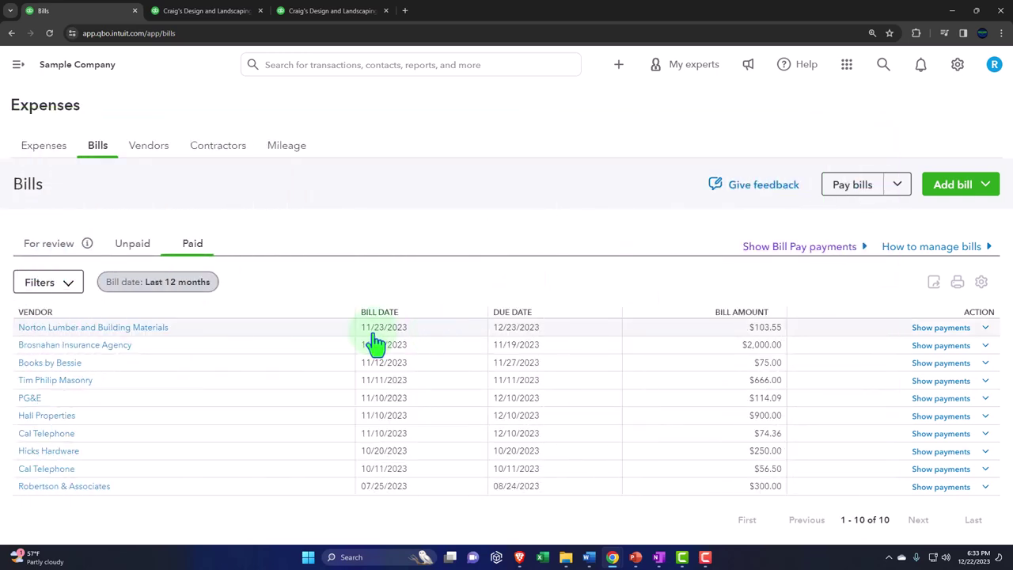
Open the Vendors list and look through its vendors, contact details and open balances.
{"action": "left_click", "coordinate": [155, 155]}
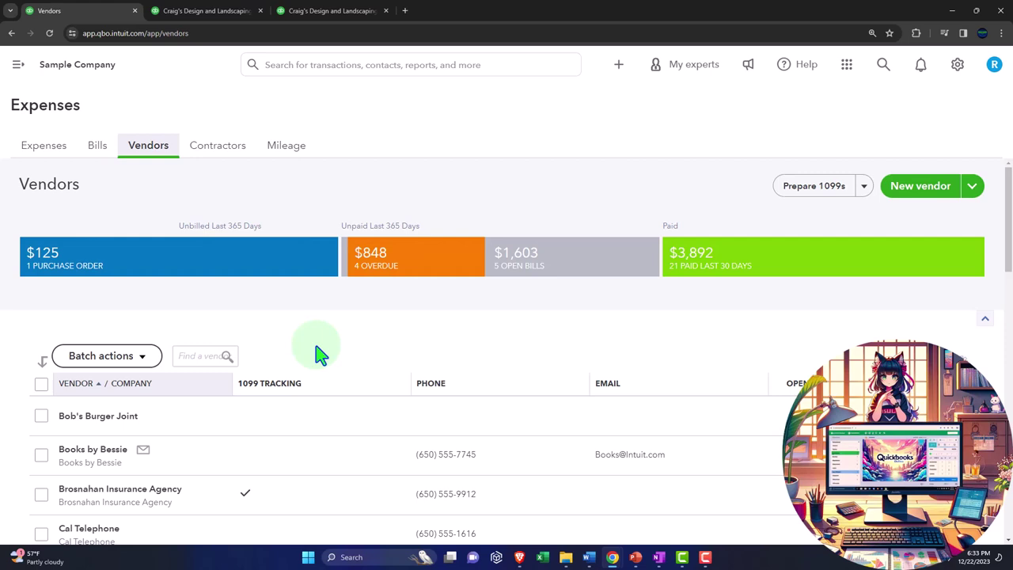
{"action": "scroll", "coordinate": [321, 354], "scroll_direction": "down", "scroll_amount": 1}
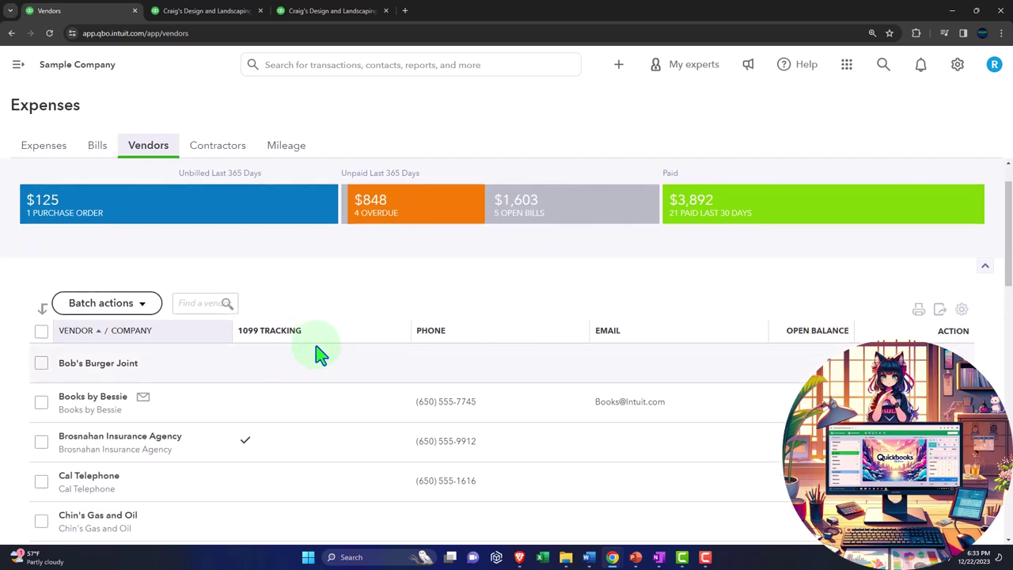
{"action": "scroll", "coordinate": [320, 354], "scroll_direction": "down", "scroll_amount": 2}
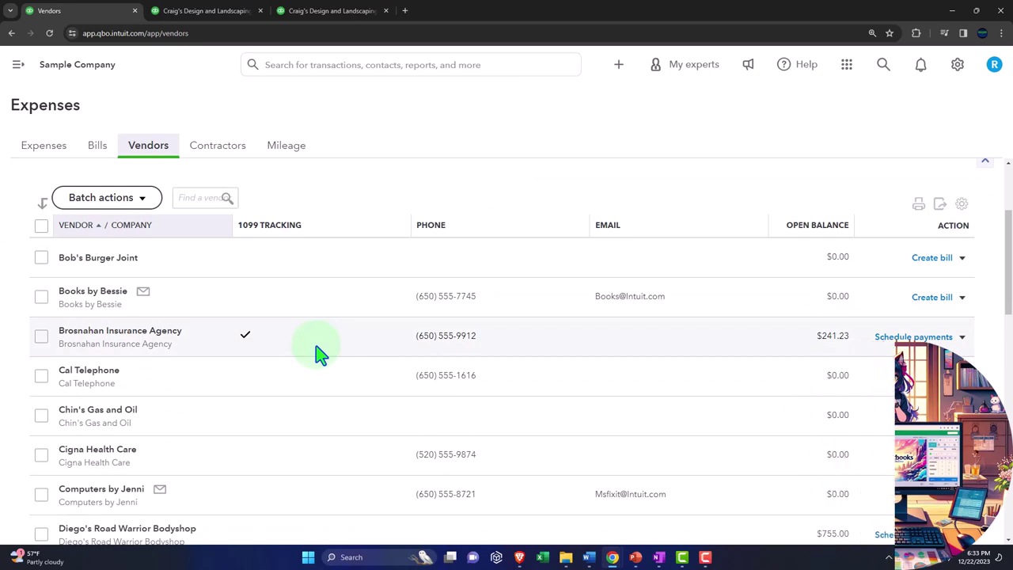
{"action": "scroll", "coordinate": [314, 354], "scroll_direction": "up", "scroll_amount": 3}
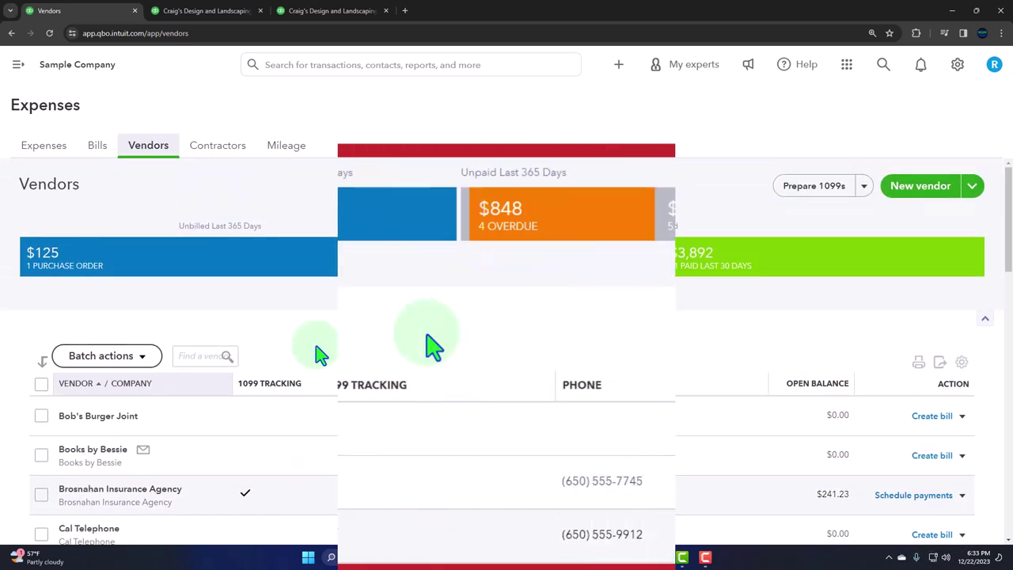
Limit the vendor list to those with purchase orders, followed by those with overdue bills, and review the entries.
{"action": "left_click", "coordinate": [173, 247]}
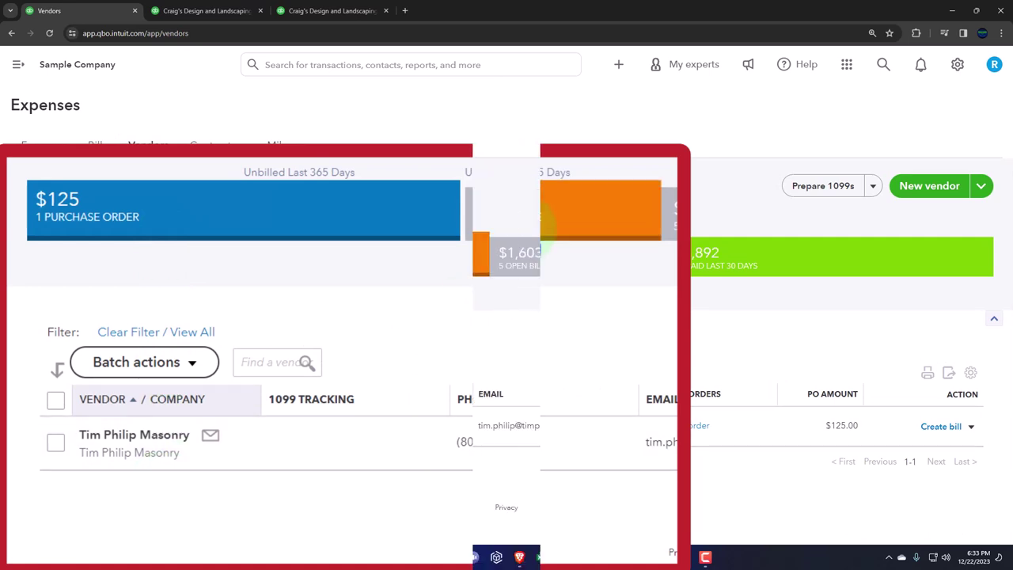
{"action": "left_click", "coordinate": [391, 272]}
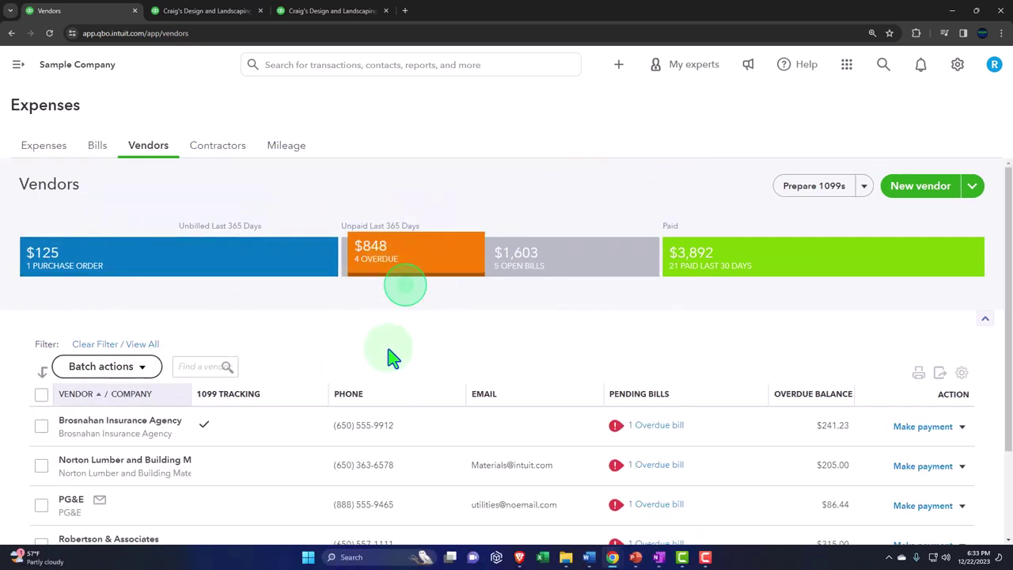
{"action": "scroll", "coordinate": [388, 376], "scroll_direction": "down", "scroll_amount": 2}
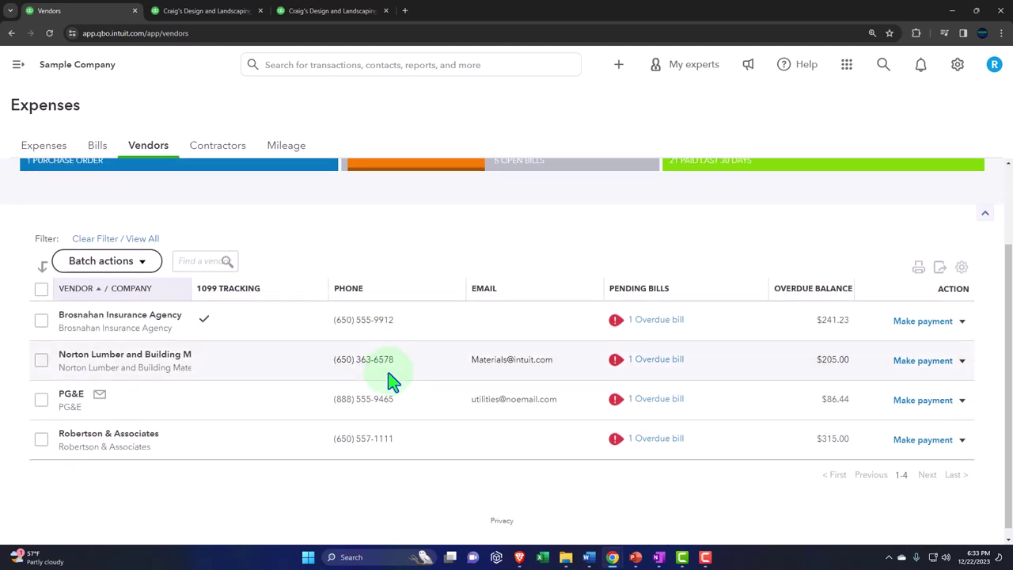
{"action": "scroll", "coordinate": [386, 383], "scroll_direction": "up", "scroll_amount": 2}
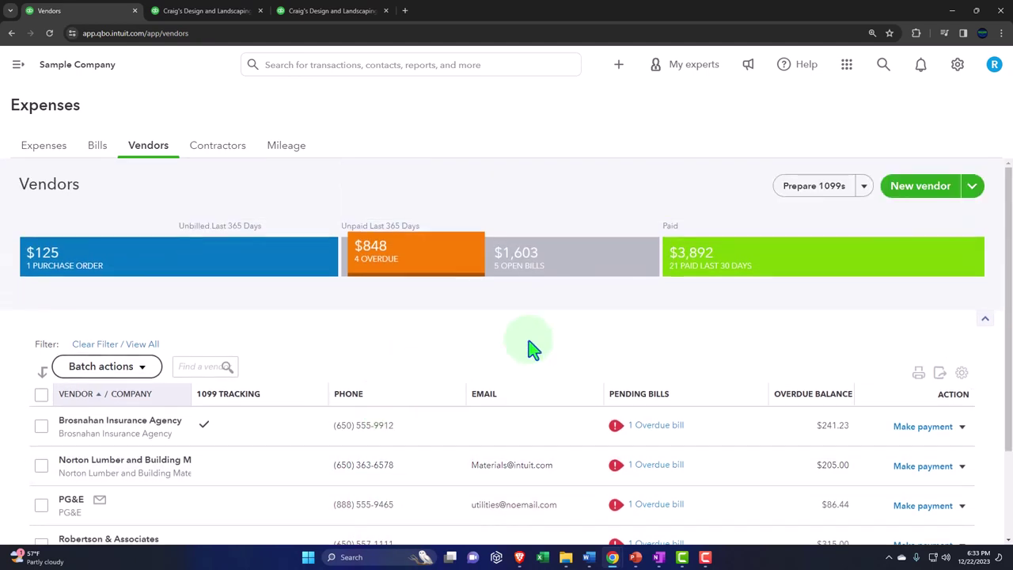
Limit the vendor list to those with open bills and review the entries.
{"action": "left_click", "coordinate": [554, 271]}
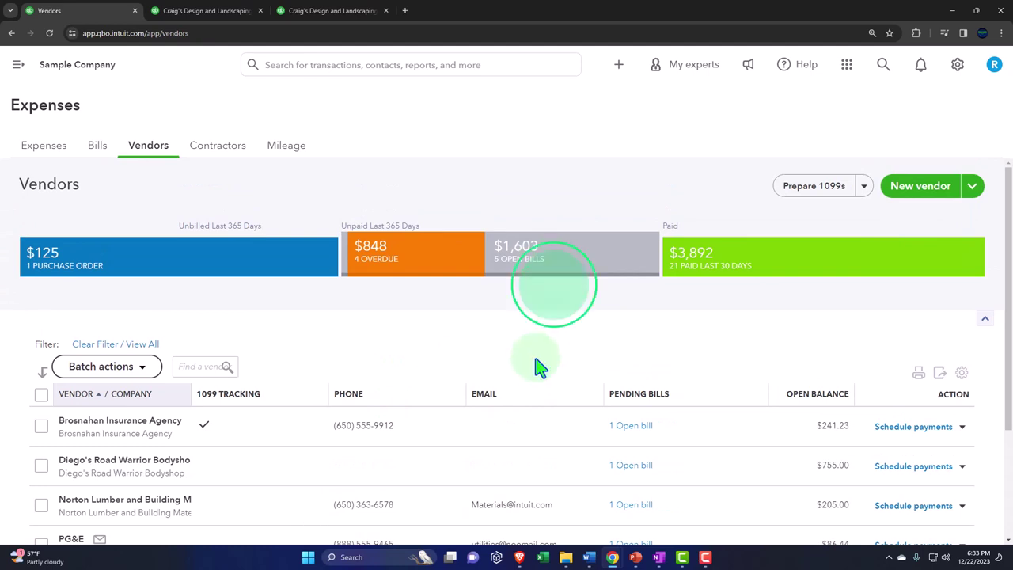
{"action": "scroll", "coordinate": [537, 364], "scroll_direction": "down", "scroll_amount": 3}
{"action": "scroll", "coordinate": [536, 365], "scroll_direction": "up", "scroll_amount": 3}
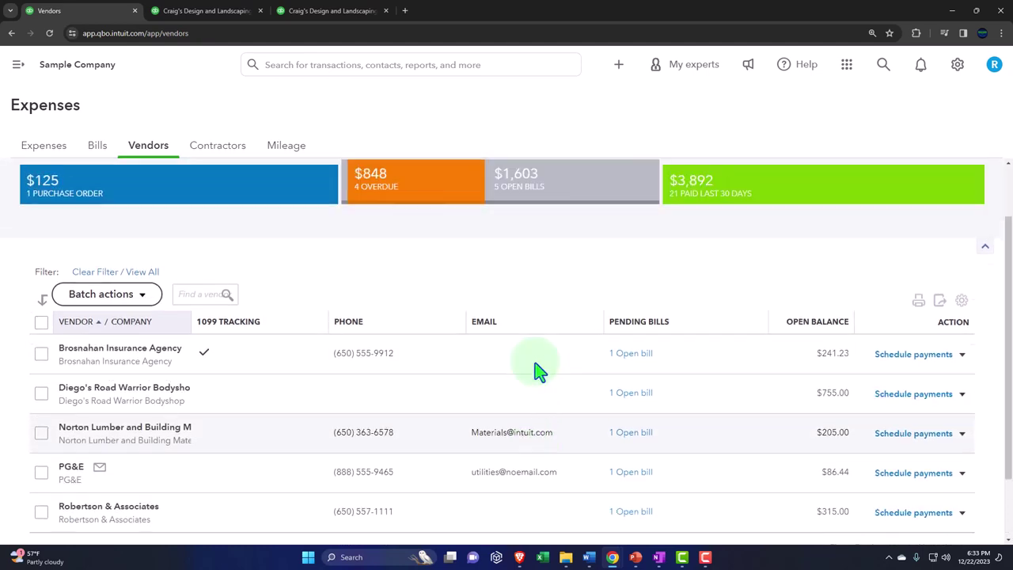
Review the vendors paid in the last 30 days, and clear the filter to list all vendors again.
{"action": "left_click", "coordinate": [730, 273]}
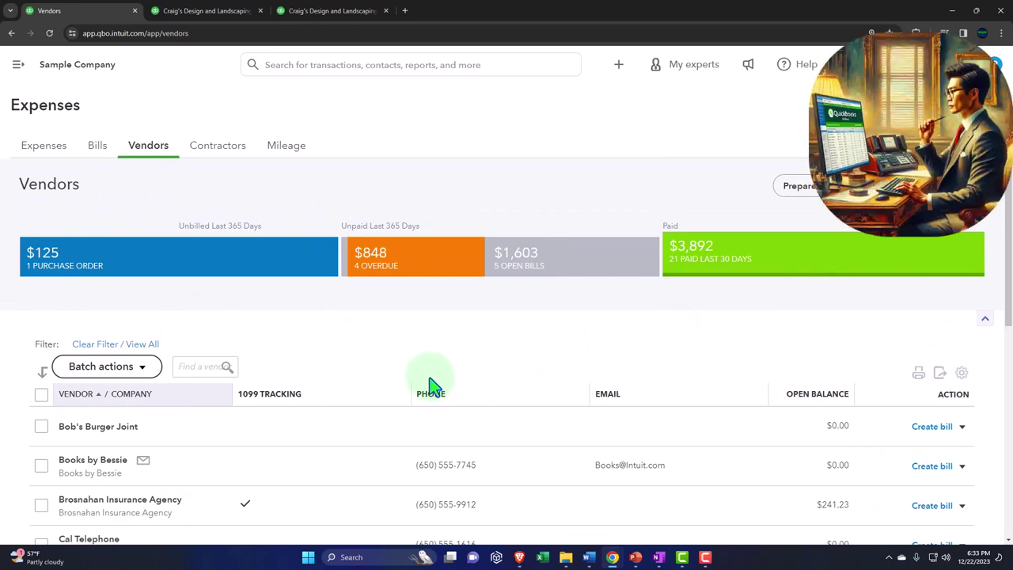
{"action": "scroll", "coordinate": [430, 386], "scroll_direction": "down", "scroll_amount": 2}
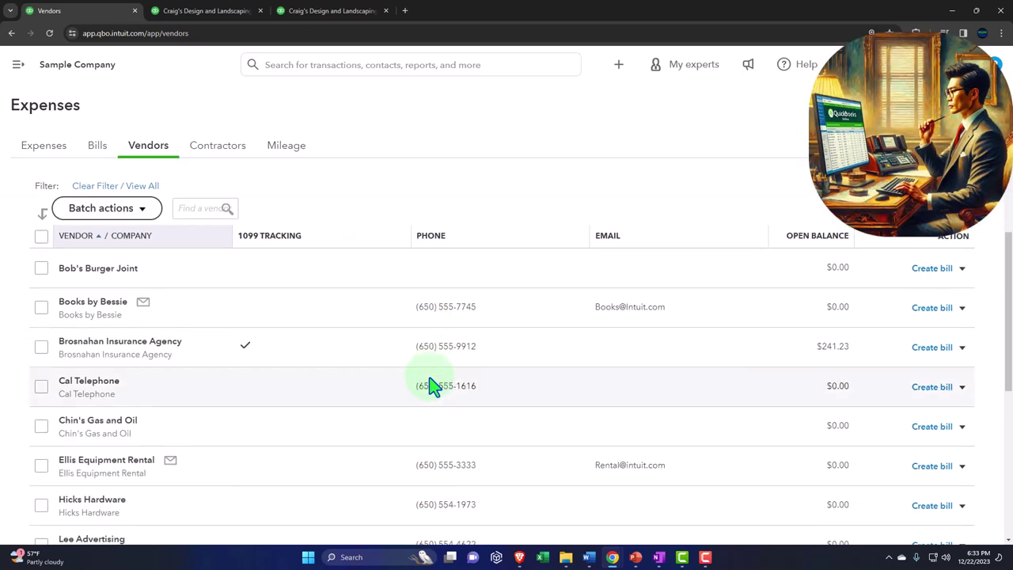
{"action": "scroll", "coordinate": [429, 386], "scroll_direction": "up", "scroll_amount": 2}
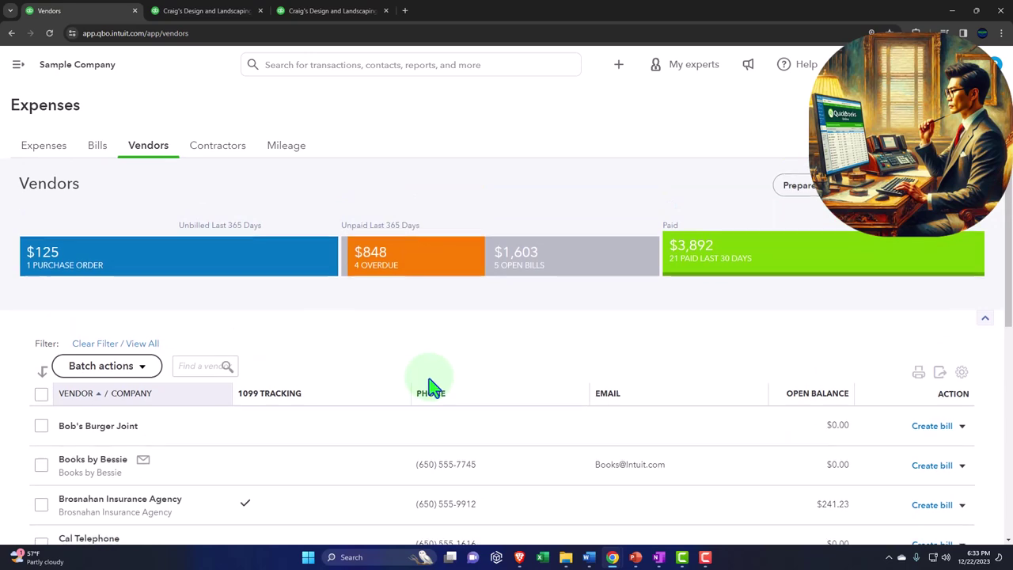
{"action": "scroll", "coordinate": [429, 386], "scroll_direction": "down", "scroll_amount": 1}
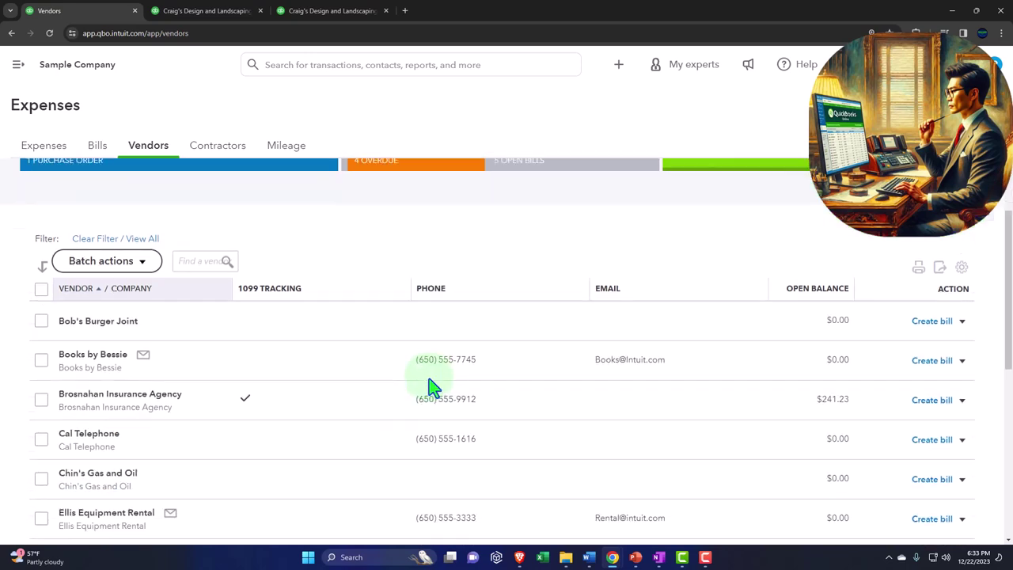
{"action": "left_click", "coordinate": [107, 242]}
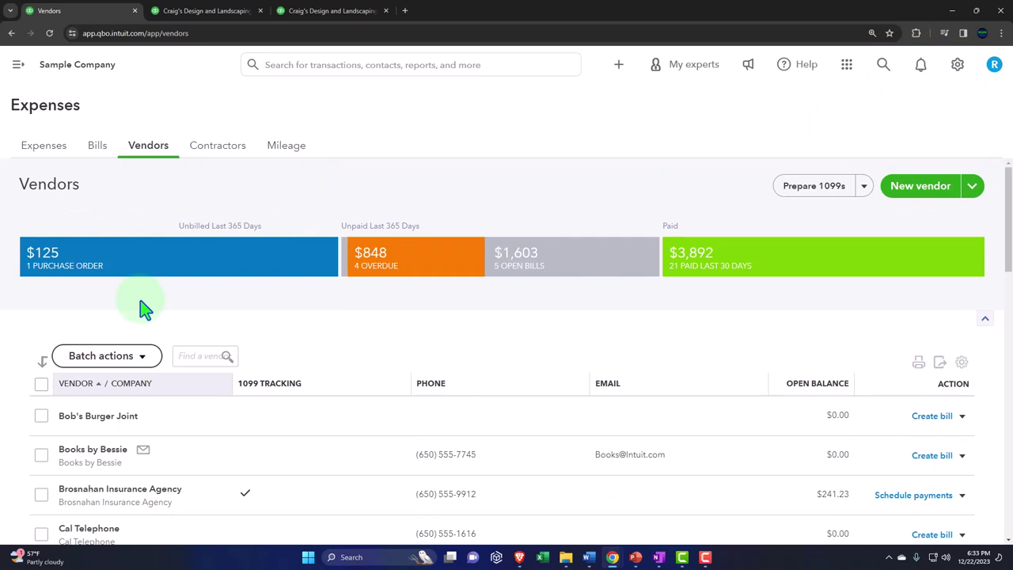
Look over the full vendor list and collapse the colored summary bar above it.
{"action": "scroll", "coordinate": [145, 308], "scroll_direction": "down", "scroll_amount": 1}
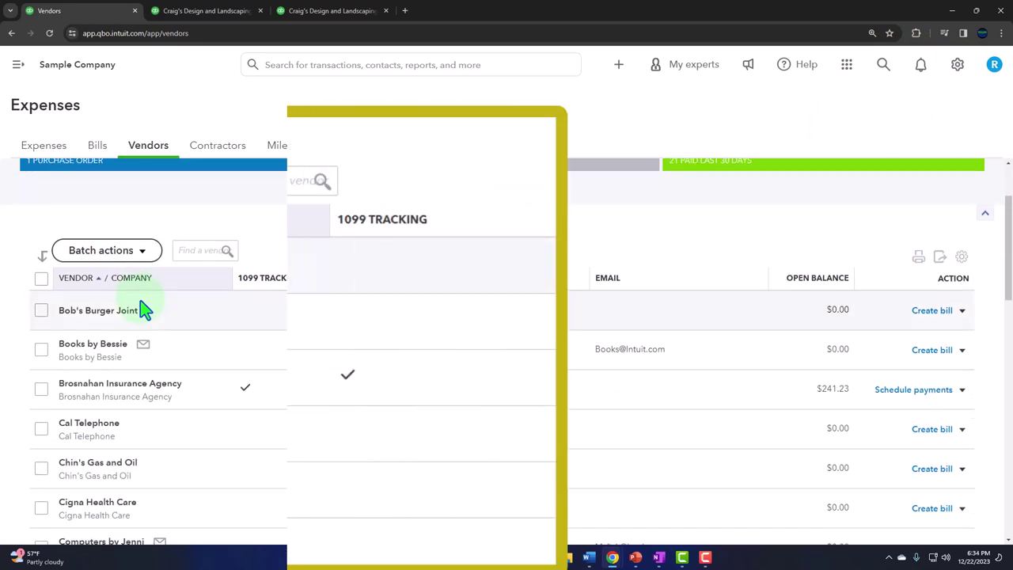
{"action": "scroll", "coordinate": [205, 265], "scroll_direction": "up", "scroll_amount": 2}
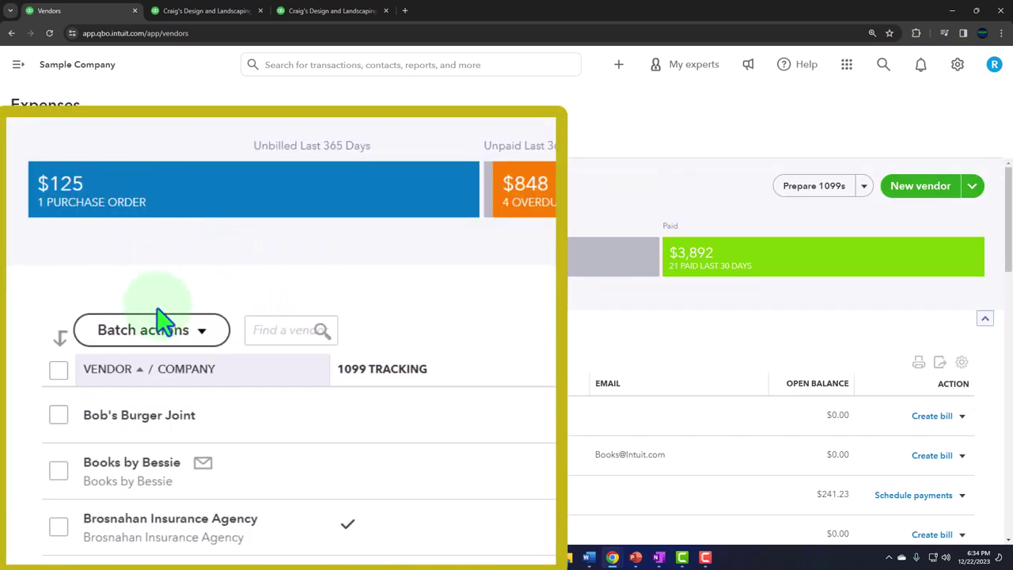
{"action": "scroll", "coordinate": [160, 319], "scroll_direction": "down", "scroll_amount": 1}
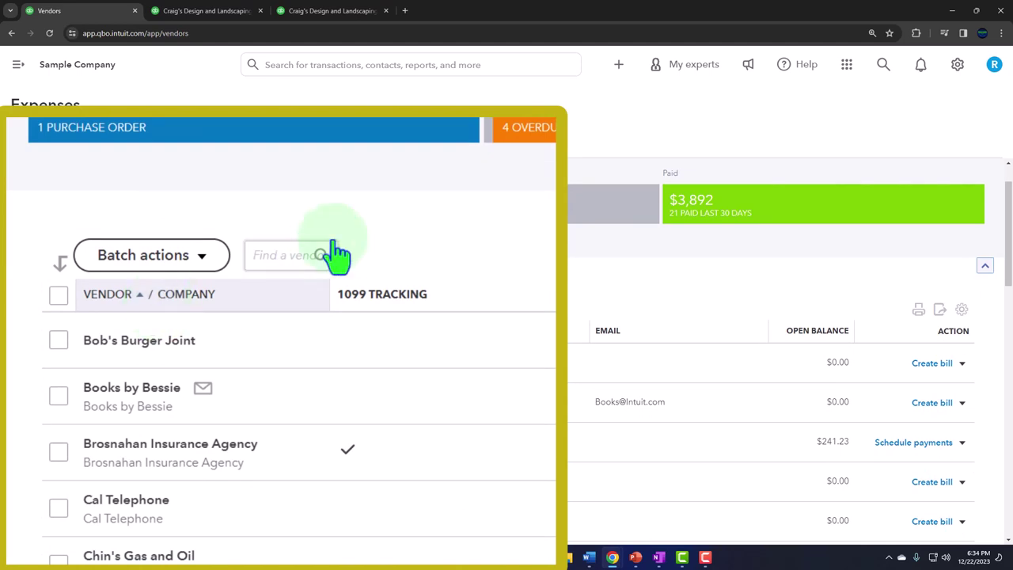
{"action": "left_click", "coordinate": [985, 267]}
{"action": "scroll", "coordinate": [778, 334], "scroll_direction": "up", "scroll_amount": 1}
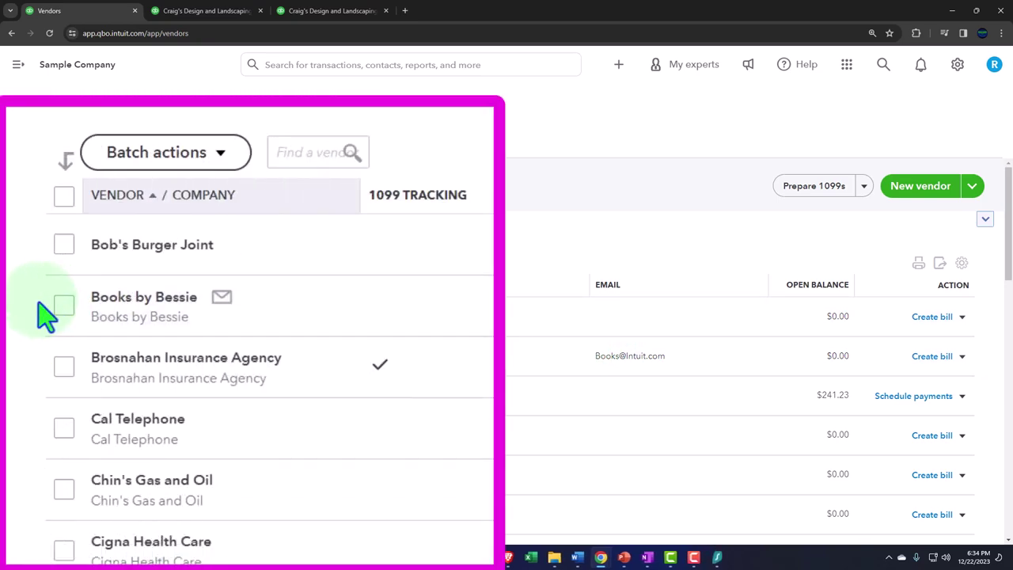
Open the vendor record for Bob's Burger Joint and examine its transaction list.
{"action": "scroll", "coordinate": [46, 317], "scroll_direction": "down", "scroll_amount": 1}
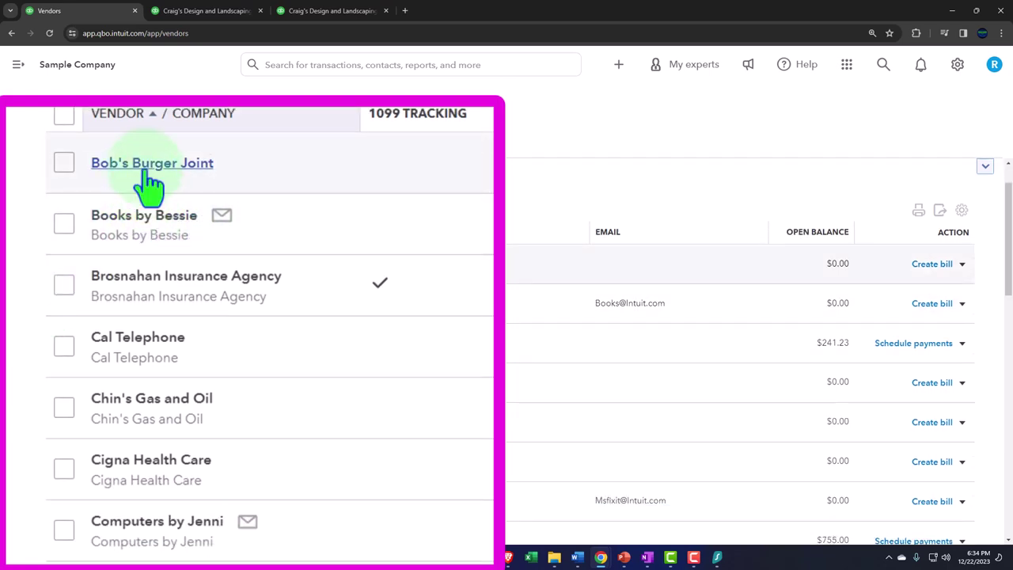
{"action": "left_click", "coordinate": [94, 266]}
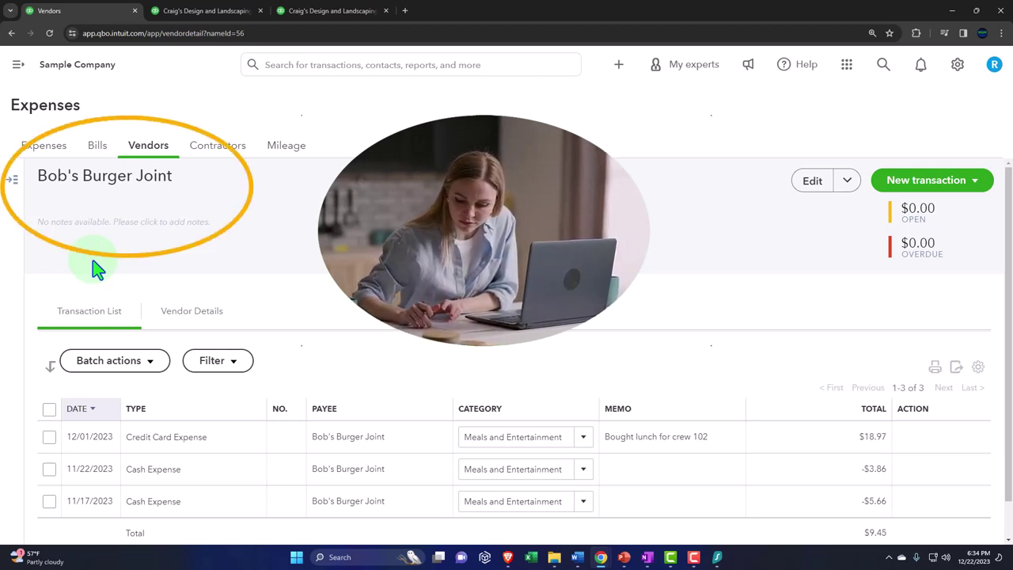
{"action": "scroll", "coordinate": [92, 267], "scroll_direction": "down", "scroll_amount": 1}
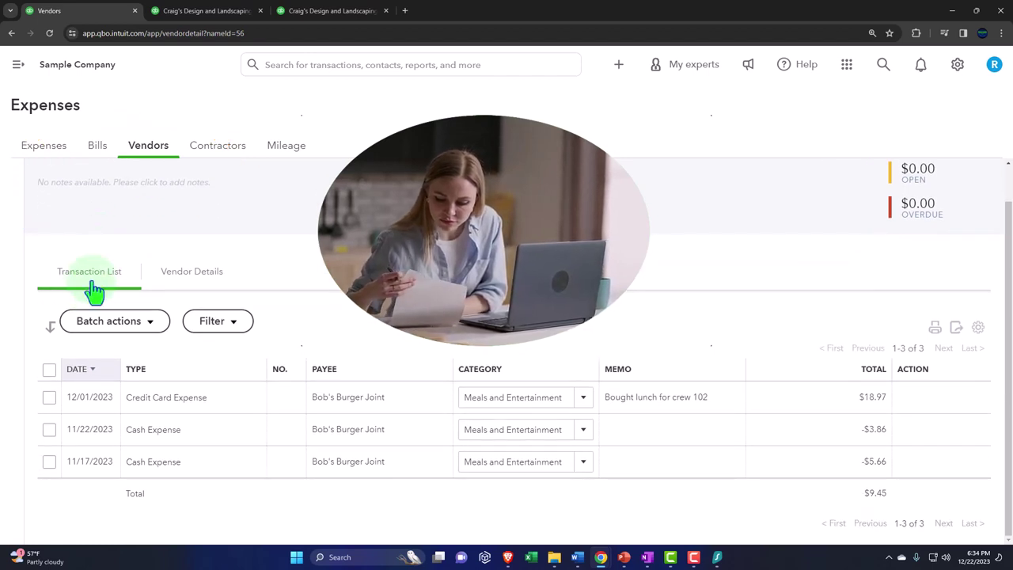
View the vendor details of Bob's Burger Joint and look over the new transaction types available for this vendor.
{"action": "left_click", "coordinate": [83, 299]}
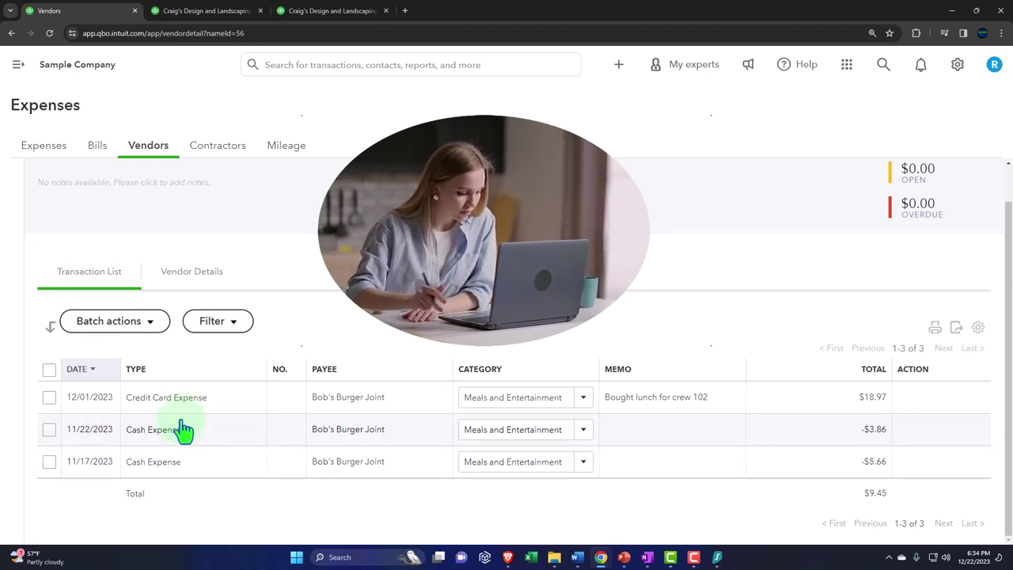
{"action": "left_click", "coordinate": [187, 279]}
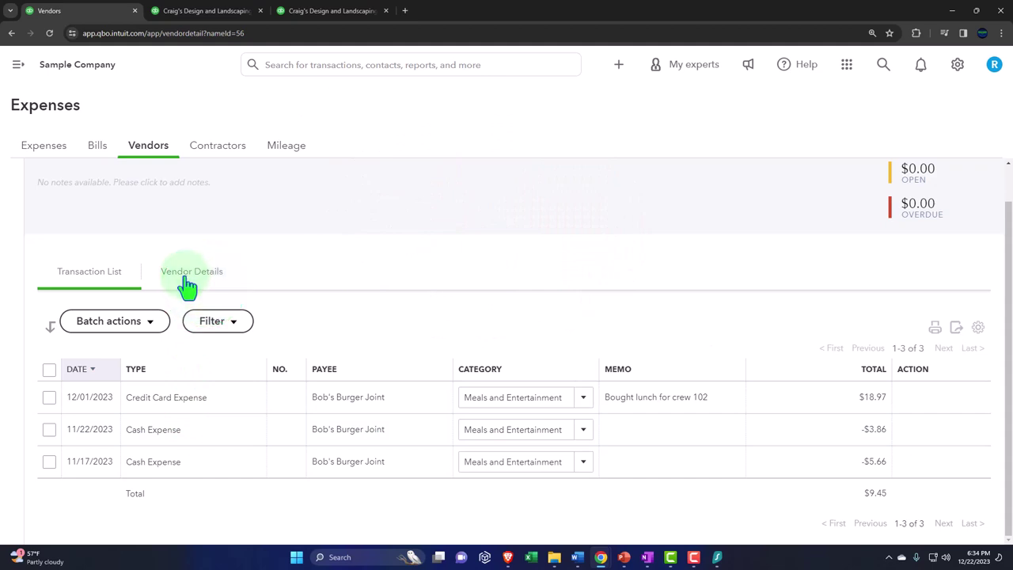
{"action": "left_click", "coordinate": [187, 285]}
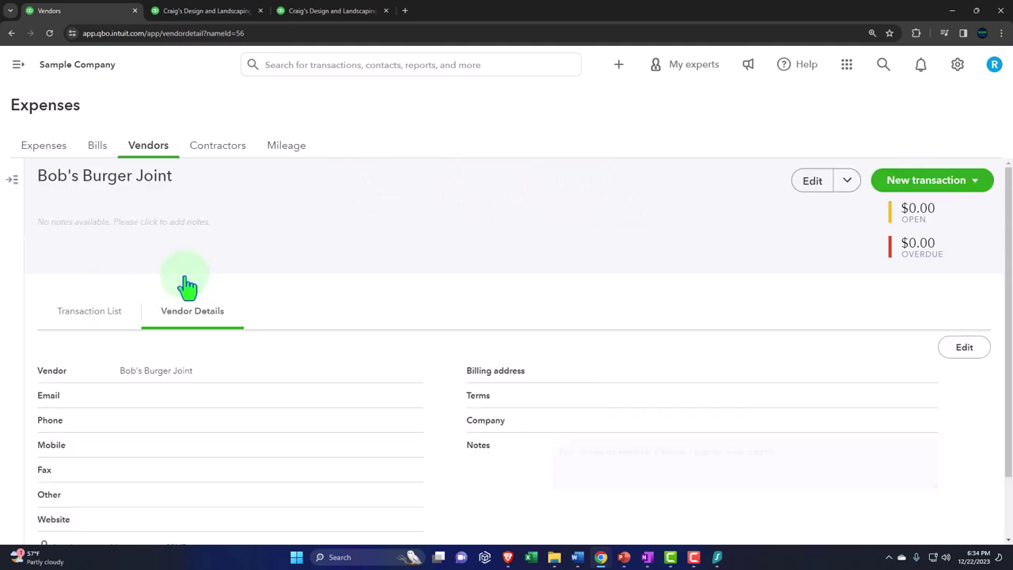
{"action": "left_click", "coordinate": [186, 284]}
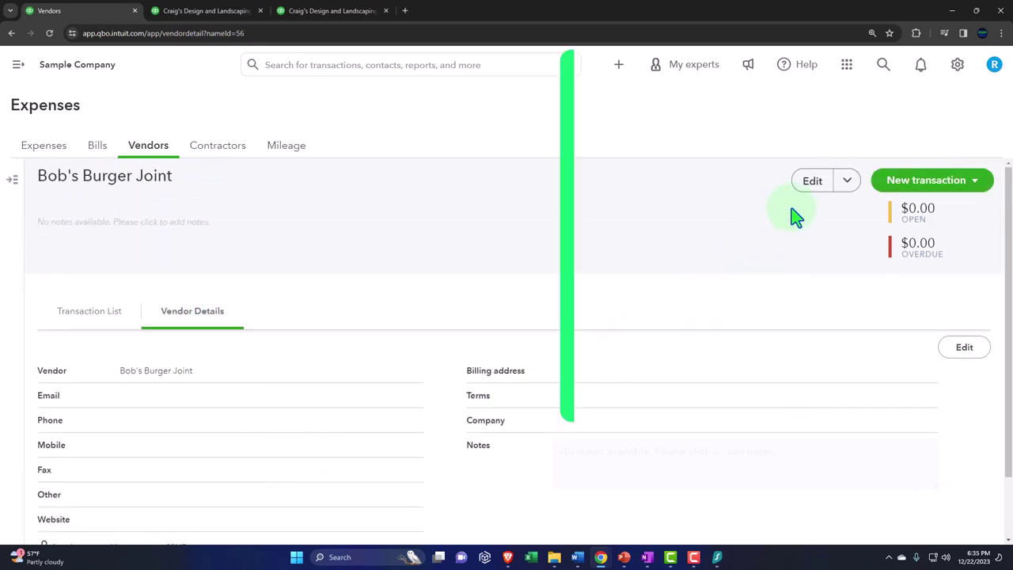
{"action": "left_click", "coordinate": [953, 148]}
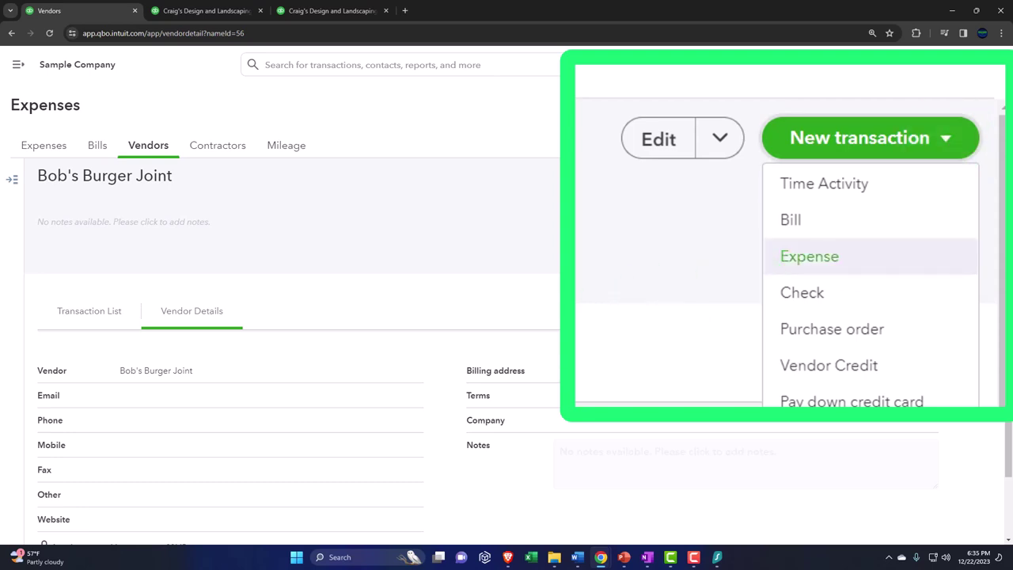
{"action": "left_click", "coordinate": [554, 349]}
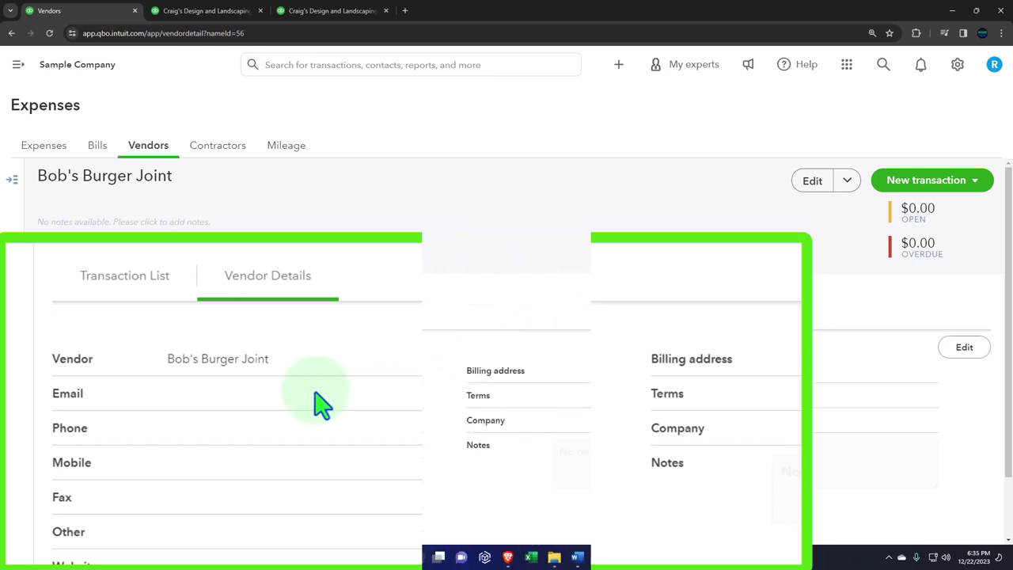
Show the vendor side list beside the Bob's Burger Joint record, look over the details, and return to the full vendor list.
{"action": "left_click", "coordinate": [14, 188]}
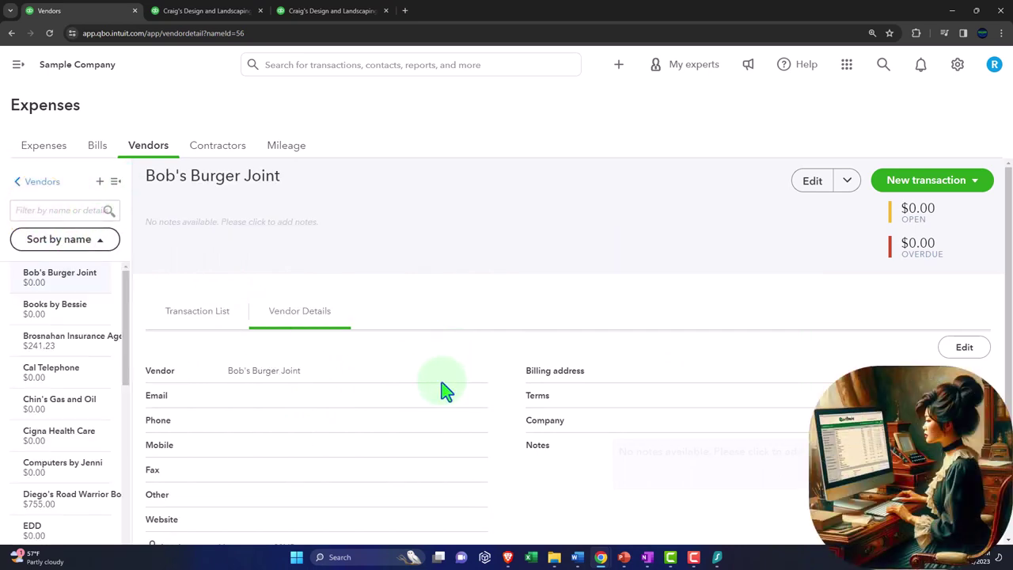
{"action": "scroll", "coordinate": [445, 391], "scroll_direction": "down", "scroll_amount": 1}
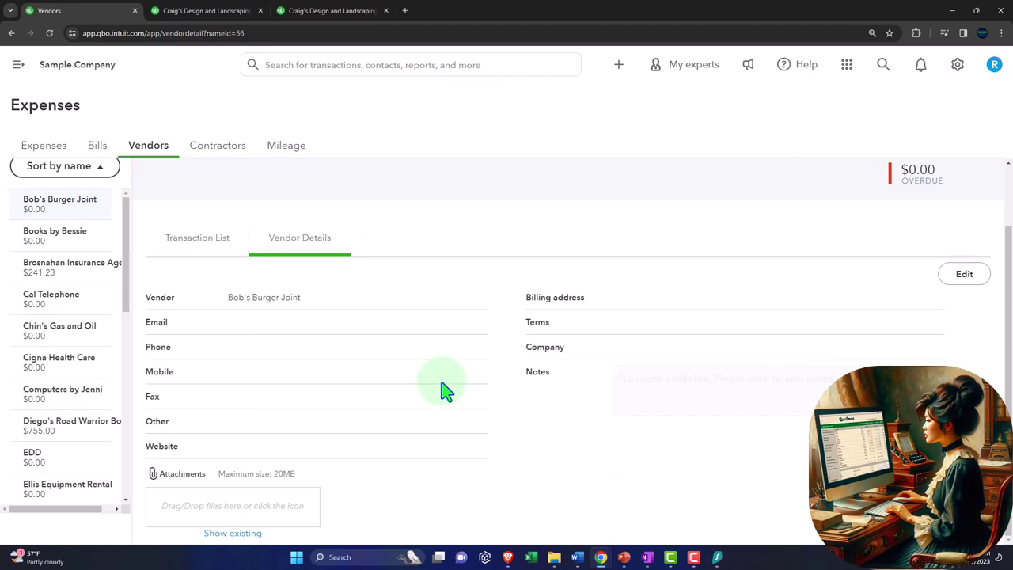
{"action": "scroll", "coordinate": [445, 390], "scroll_direction": "up", "scroll_amount": 1}
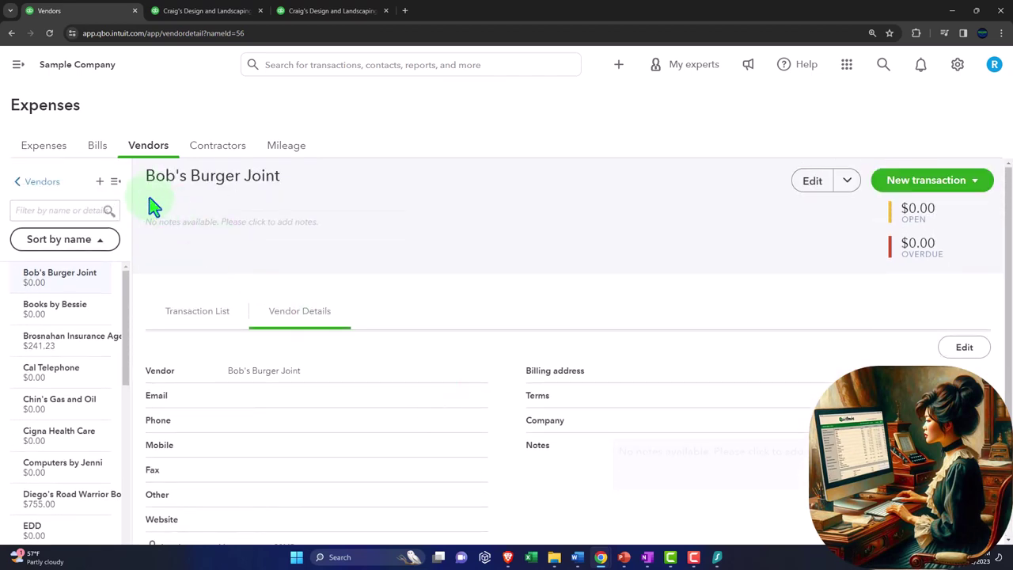
{"action": "left_click", "coordinate": [115, 182]}
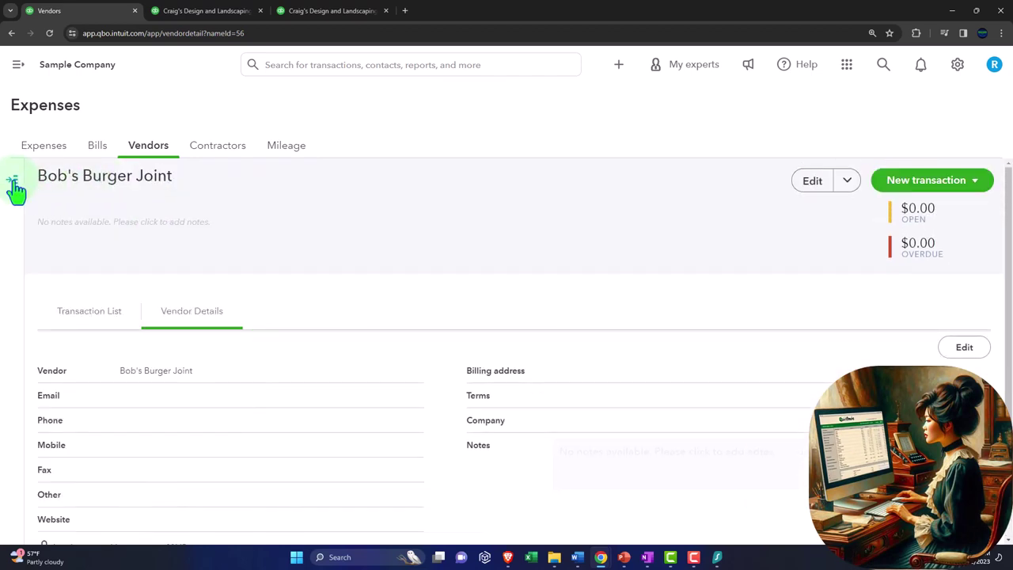
{"action": "left_click", "coordinate": [12, 182]}
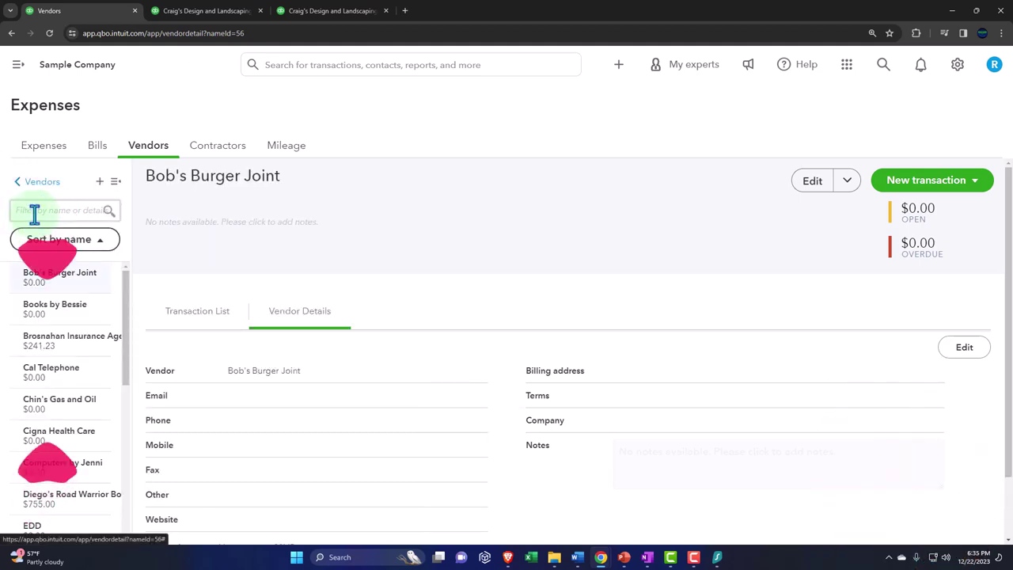
{"action": "left_click", "coordinate": [39, 184]}
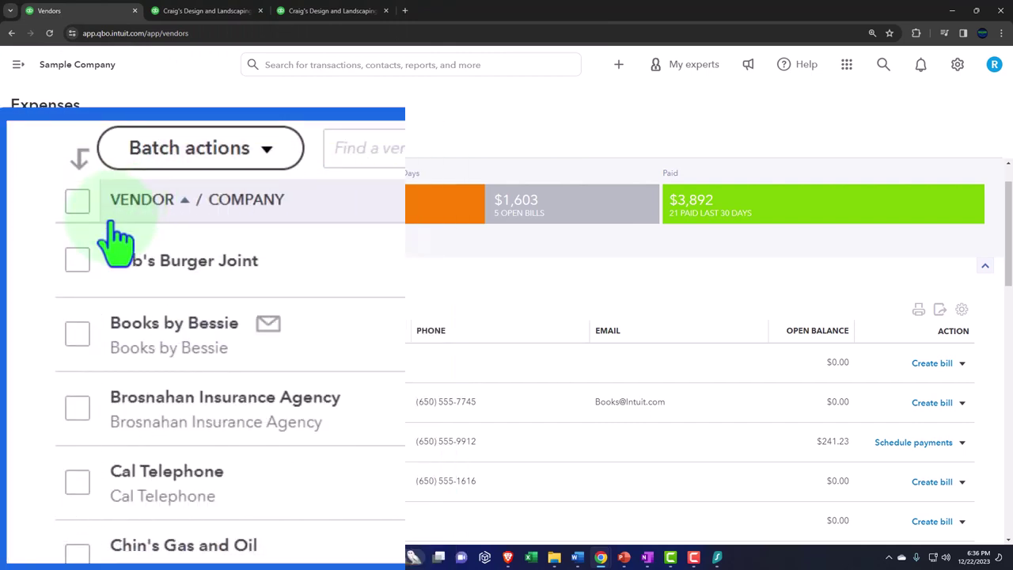
Examine the vendor list's display settings for columns, inactive vendors and number of rows.
{"action": "left_click", "coordinate": [962, 311]}
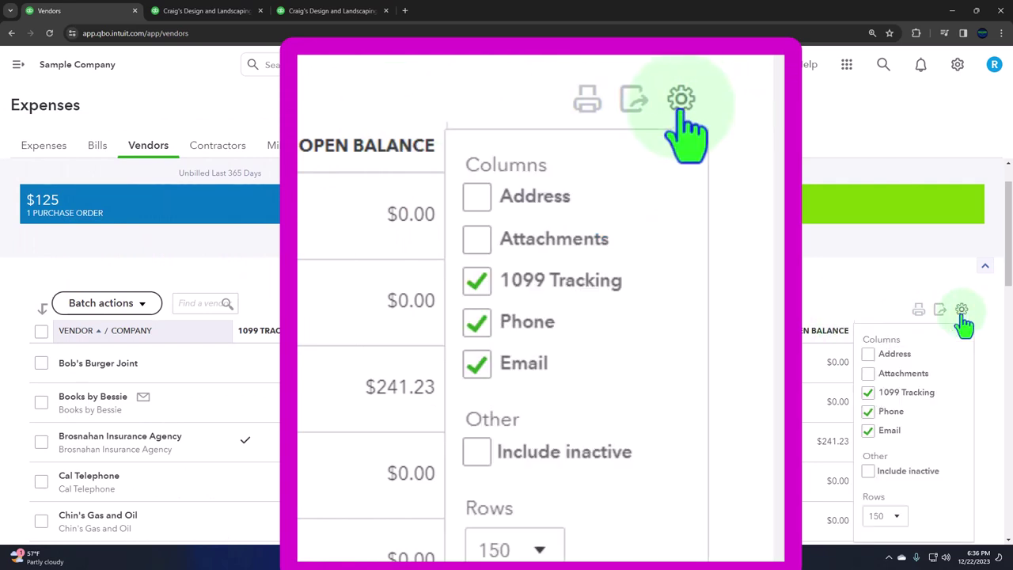
{"action": "left_click", "coordinate": [941, 360]}
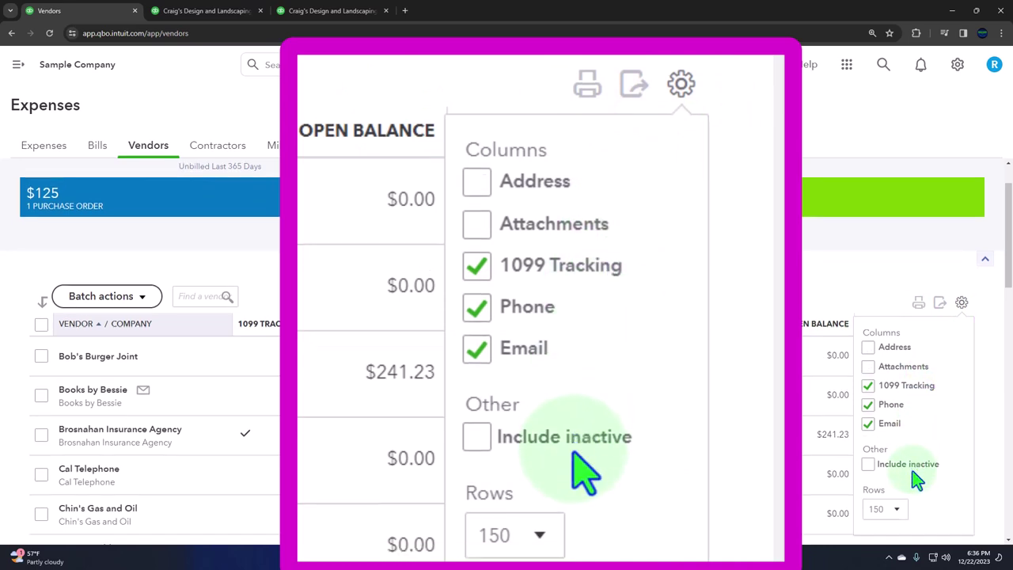
{"action": "scroll", "coordinate": [910, 475], "scroll_direction": "down", "scroll_amount": 1}
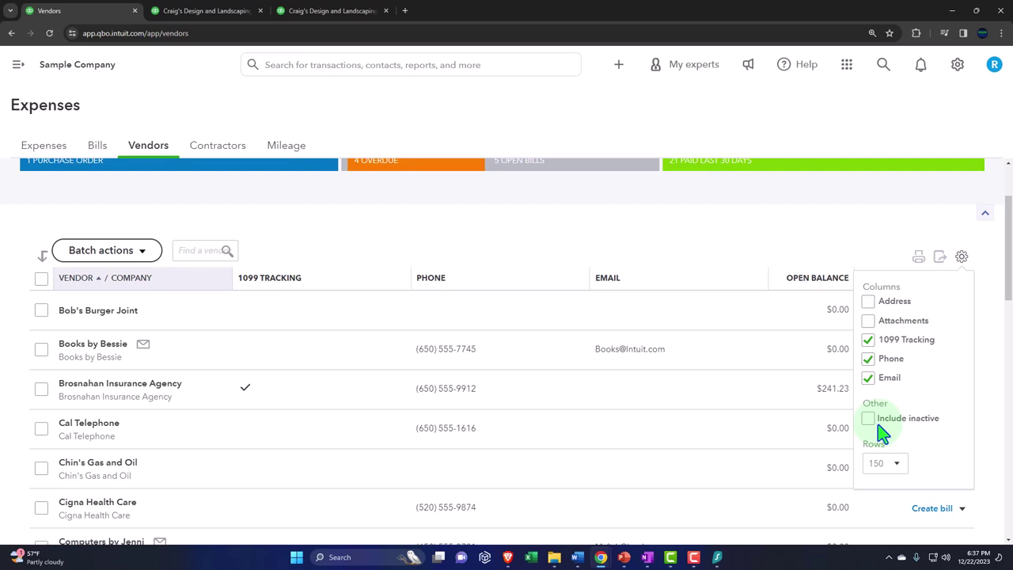
{"action": "left_click", "coordinate": [17, 287]}
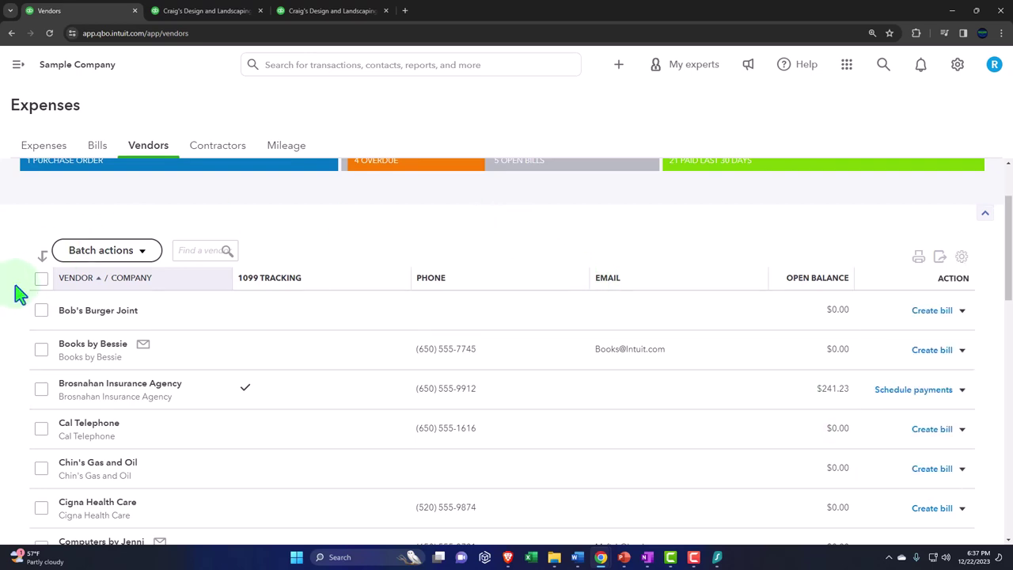
Look through the vendor list and check the additional actions available for the Hall Properties entry.
{"action": "scroll", "coordinate": [20, 295], "scroll_direction": "down", "scroll_amount": 1}
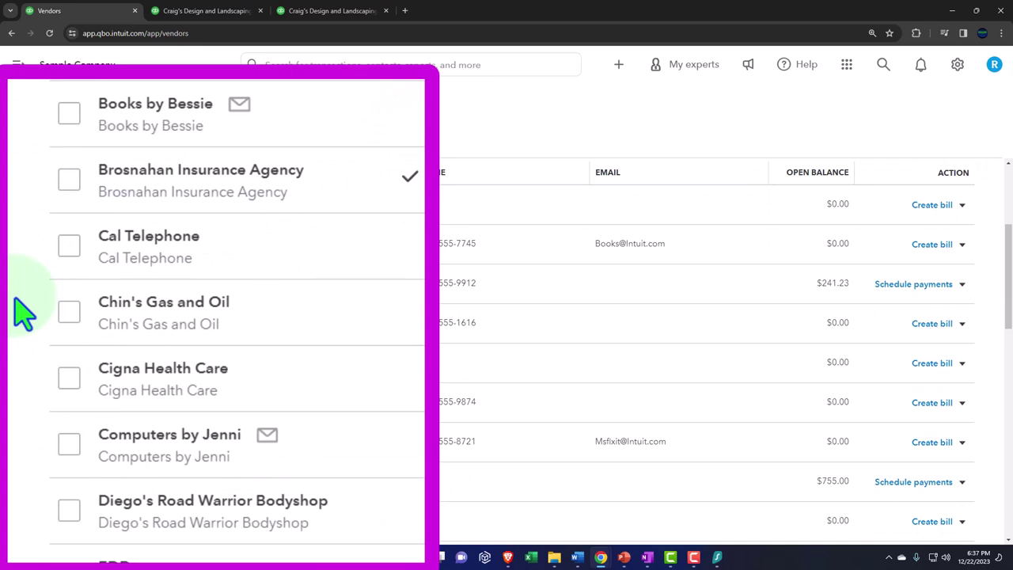
{"action": "scroll", "coordinate": [24, 312], "scroll_direction": "down", "scroll_amount": 3}
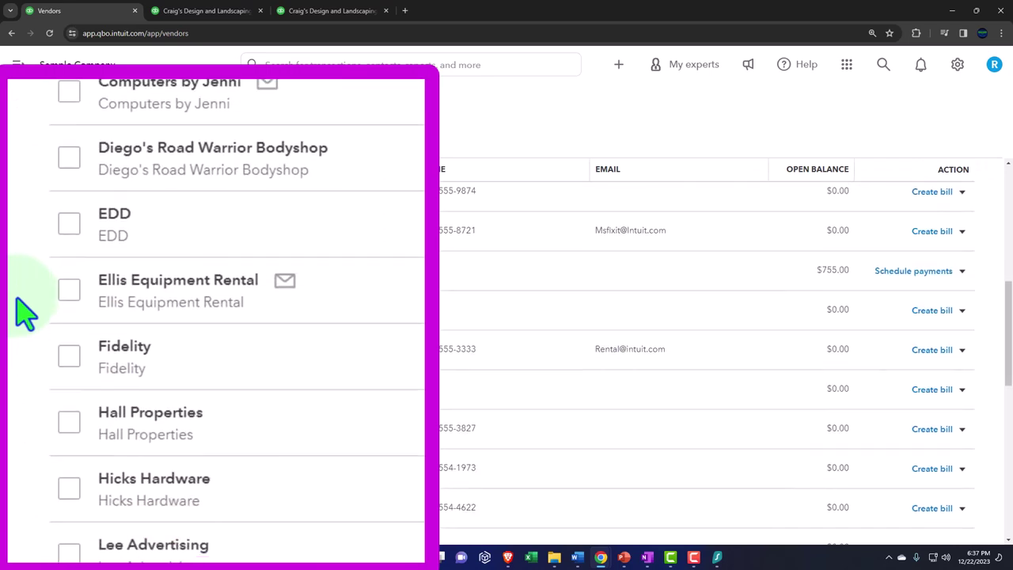
{"action": "scroll", "coordinate": [24, 313], "scroll_direction": "down", "scroll_amount": 1}
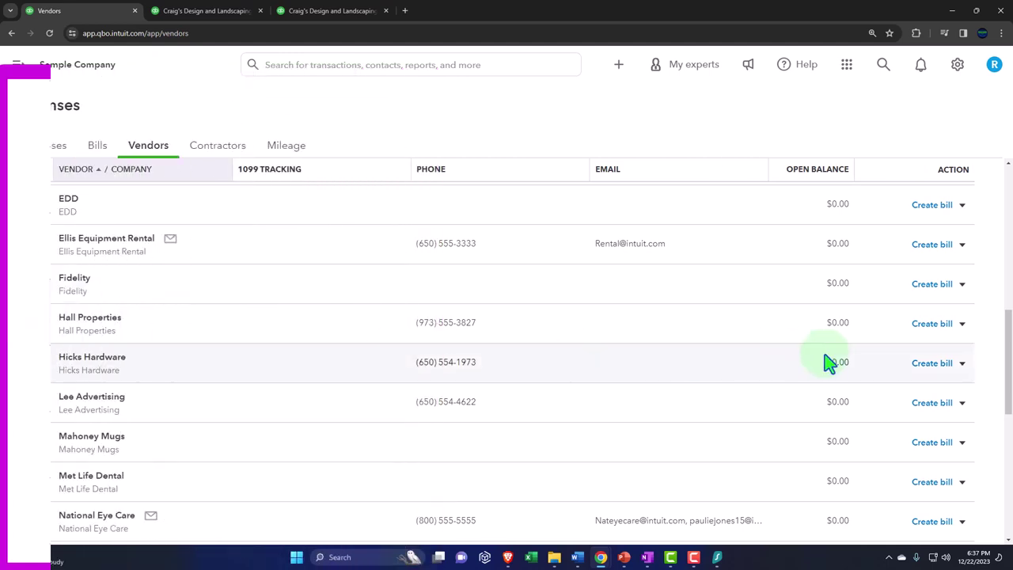
{"action": "left_click", "coordinate": [962, 323]}
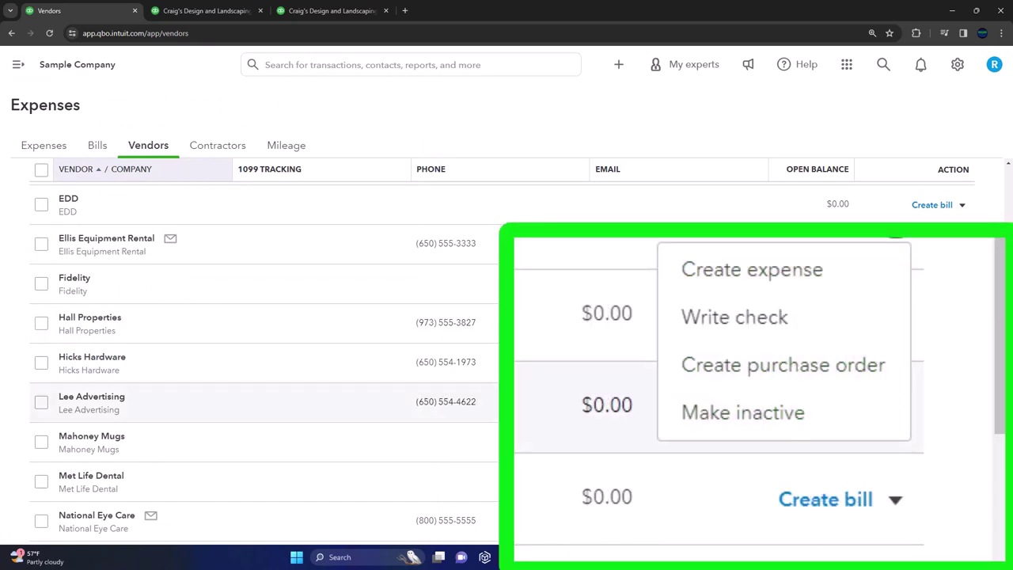
{"action": "left_click", "coordinate": [8, 336]}
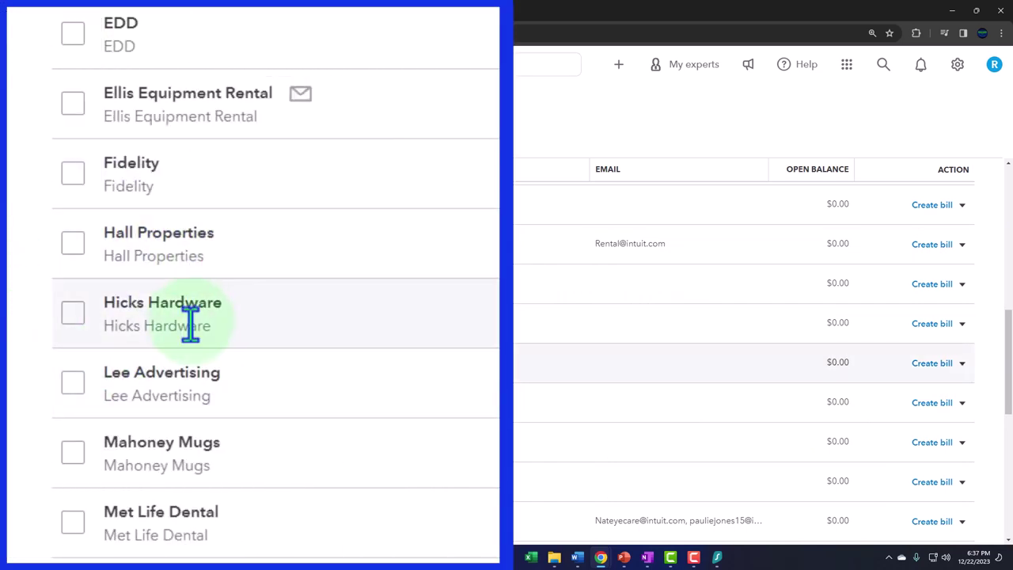
Set the vendor list to include inactive vendors.
{"action": "scroll", "coordinate": [108, 356], "scroll_direction": "up", "scroll_amount": 6}
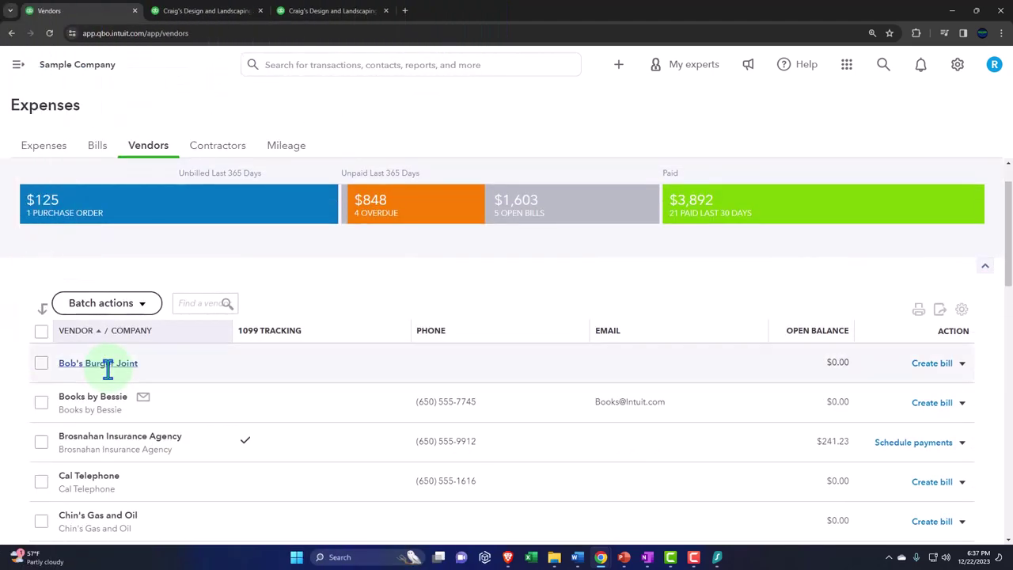
{"action": "left_click", "coordinate": [962, 310]}
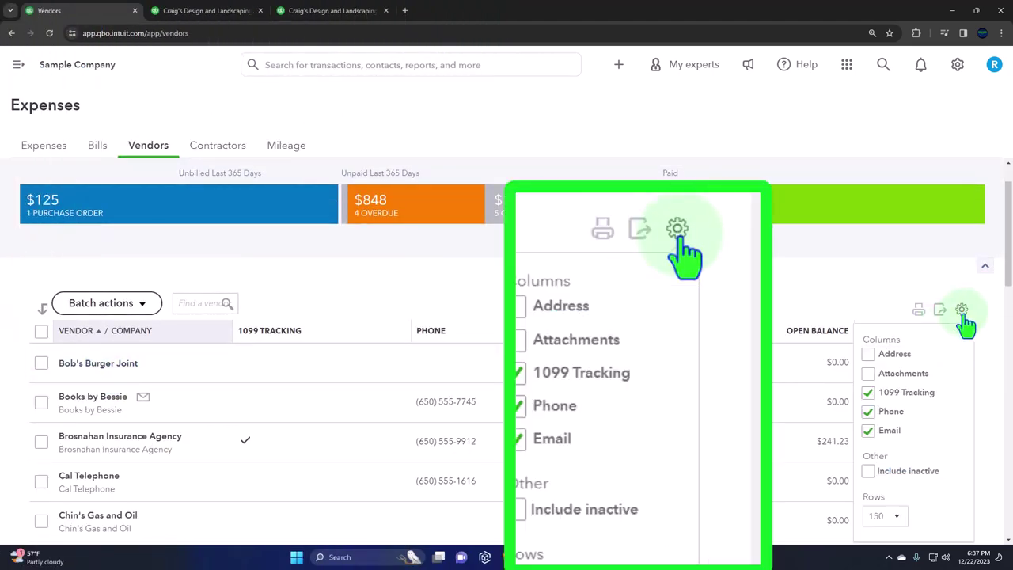
{"action": "left_click", "coordinate": [869, 475]}
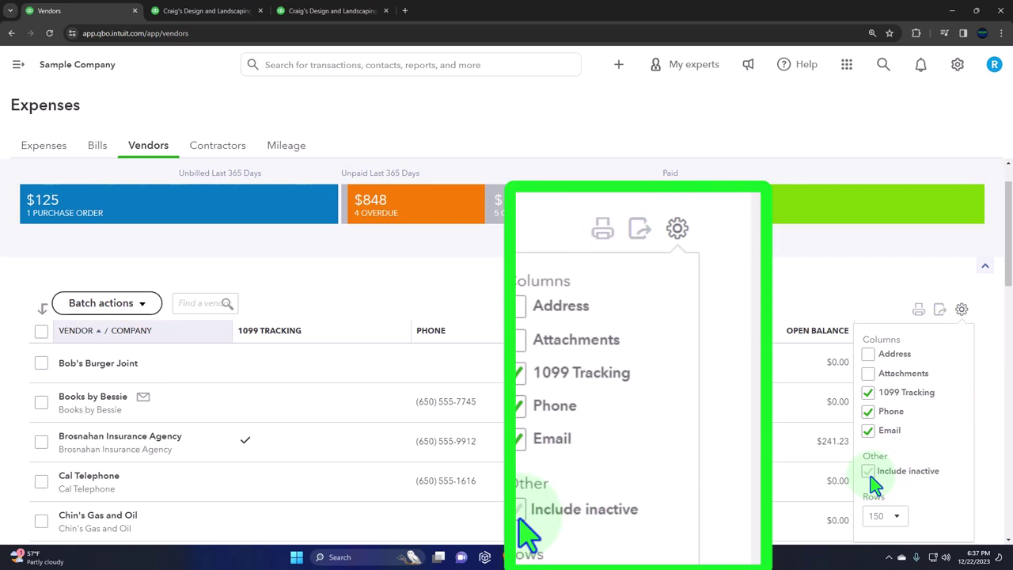
{"action": "left_click", "coordinate": [13, 380]}
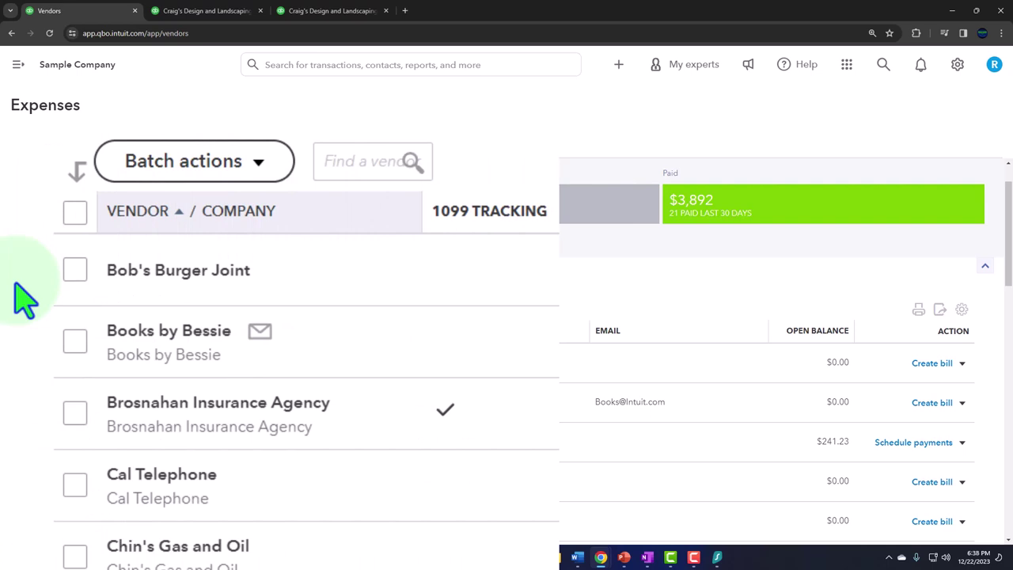
Check the vendor search field and the option to import vendors instead of adding them individually.
{"action": "left_click", "coordinate": [354, 161]}
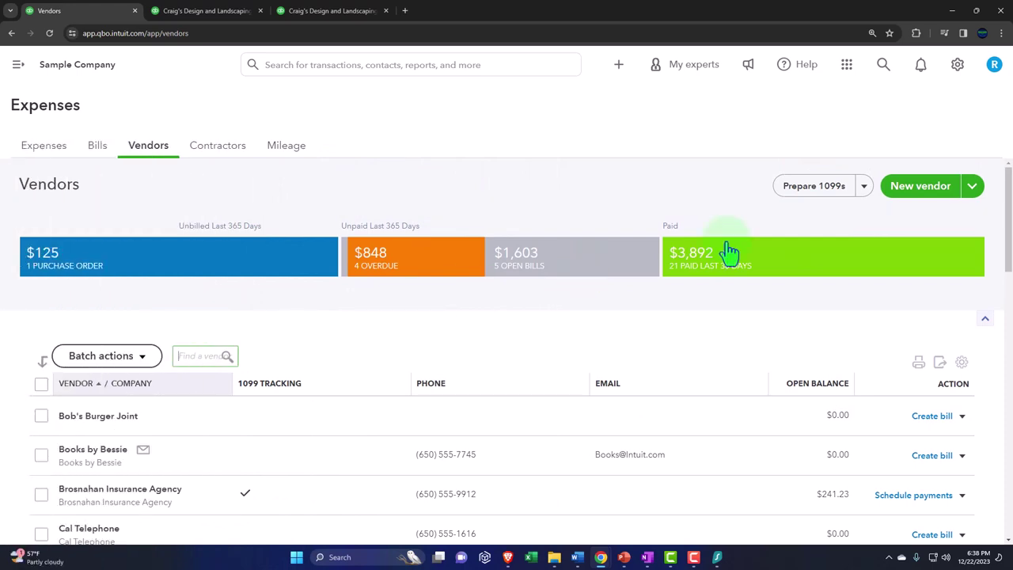
{"action": "left_click", "coordinate": [972, 188]}
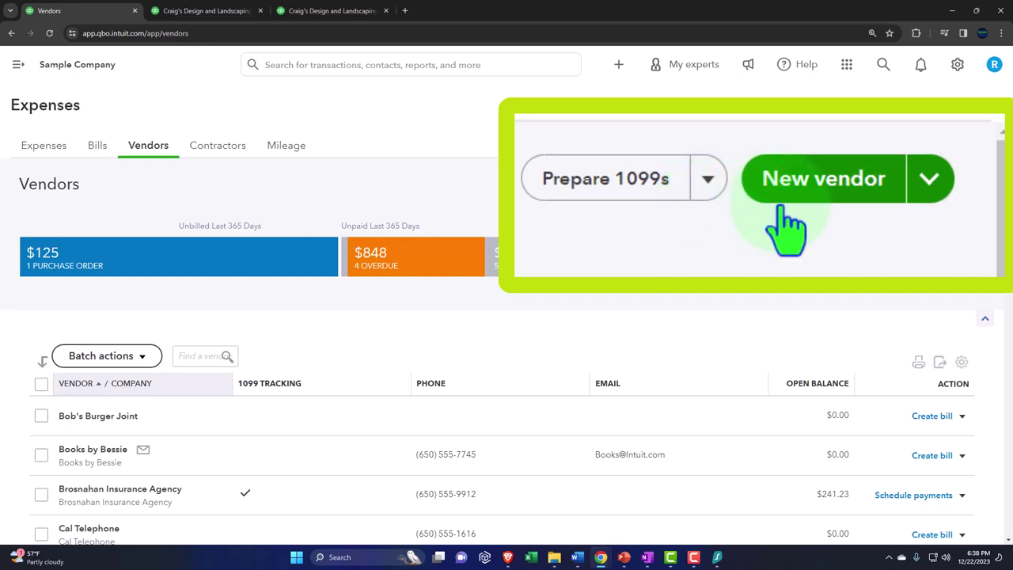
{"action": "left_click", "coordinate": [934, 190]}
{"action": "left_click", "coordinate": [937, 202]}
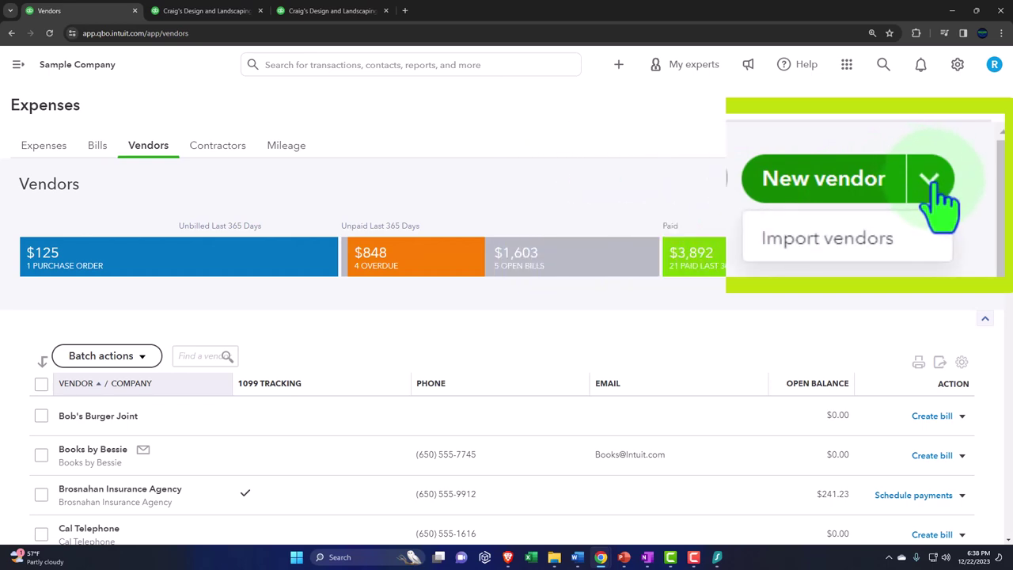
{"action": "left_click", "coordinate": [939, 195]}
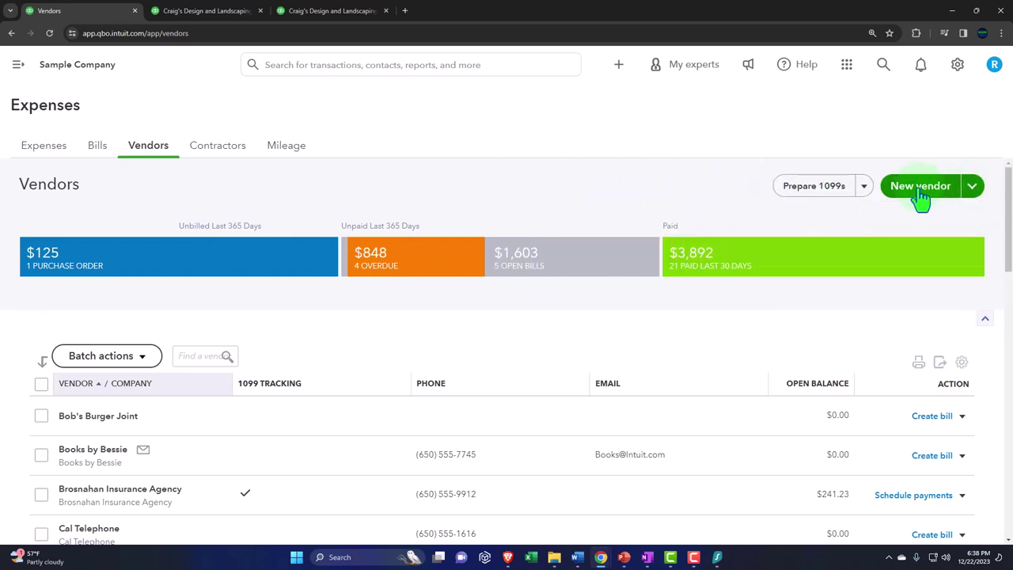
Open a new vendor form and examine its name and contact, address, notes and attachments, and ACH payments sections.
{"action": "left_click", "coordinate": [921, 198]}
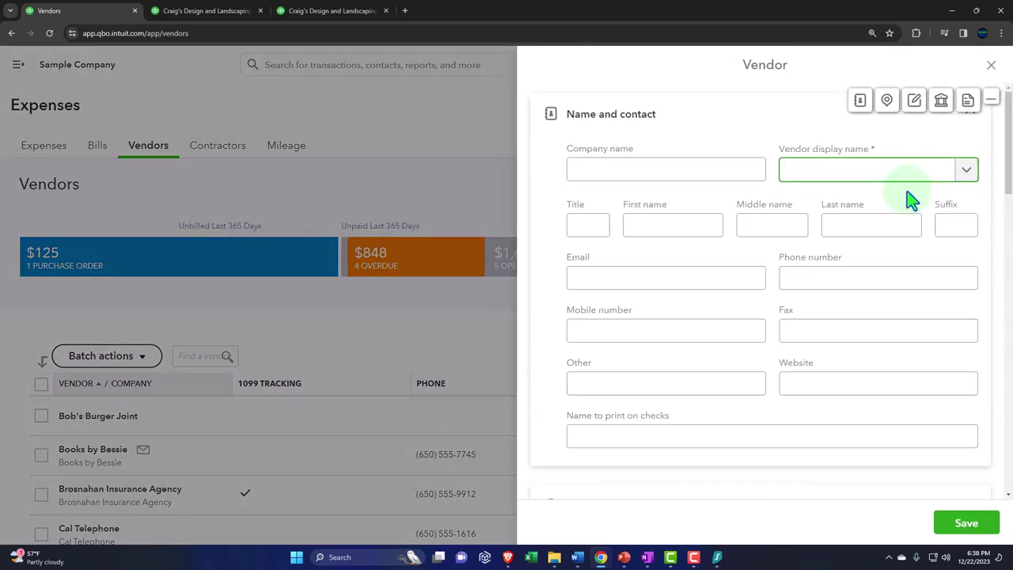
{"action": "left_click", "coordinate": [510, 150]}
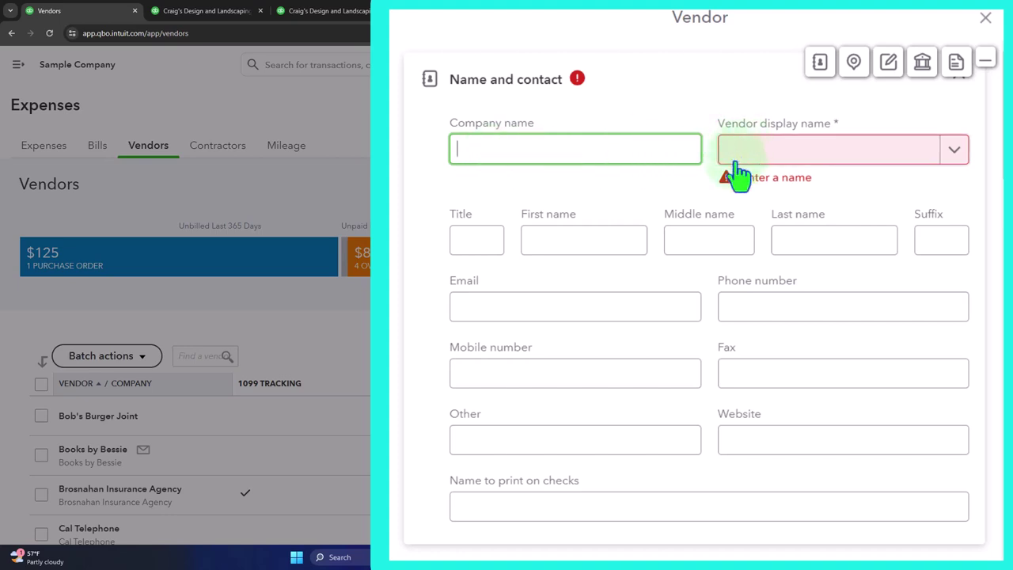
{"action": "scroll", "coordinate": [721, 212], "scroll_direction": "down", "scroll_amount": 1}
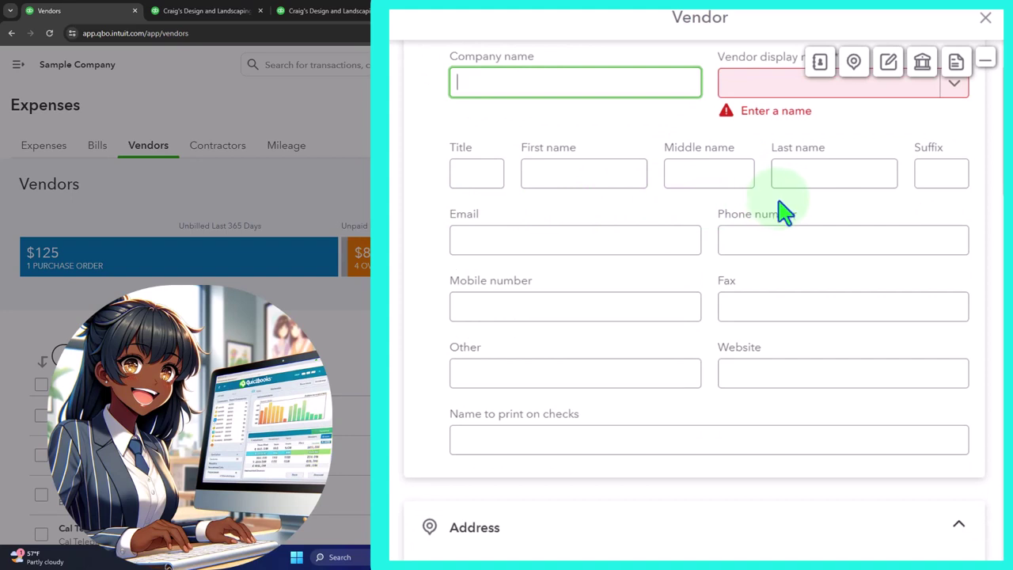
{"action": "scroll", "coordinate": [782, 211], "scroll_direction": "down", "scroll_amount": 5}
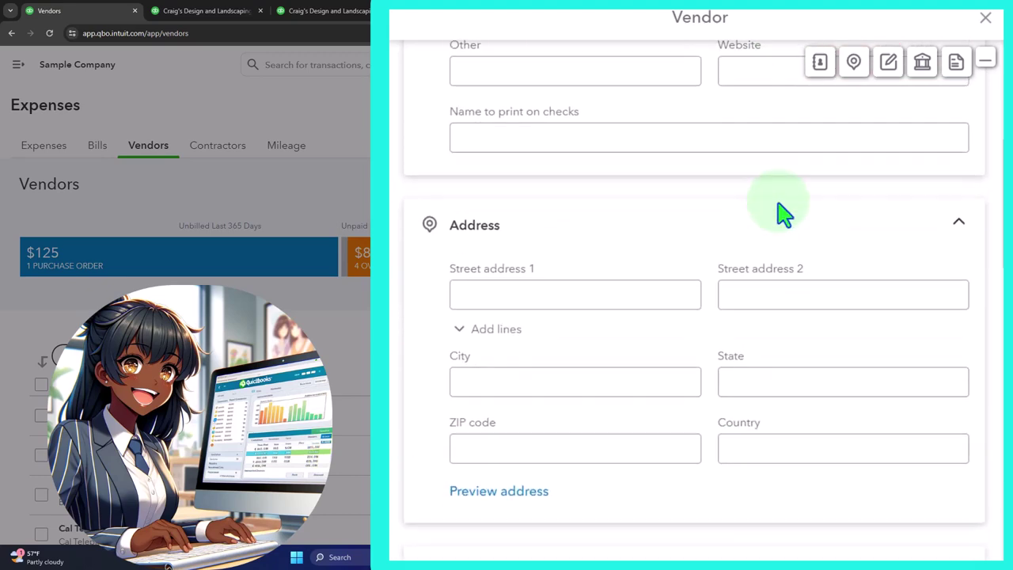
{"action": "scroll", "coordinate": [563, 229], "scroll_direction": "down", "scroll_amount": 4}
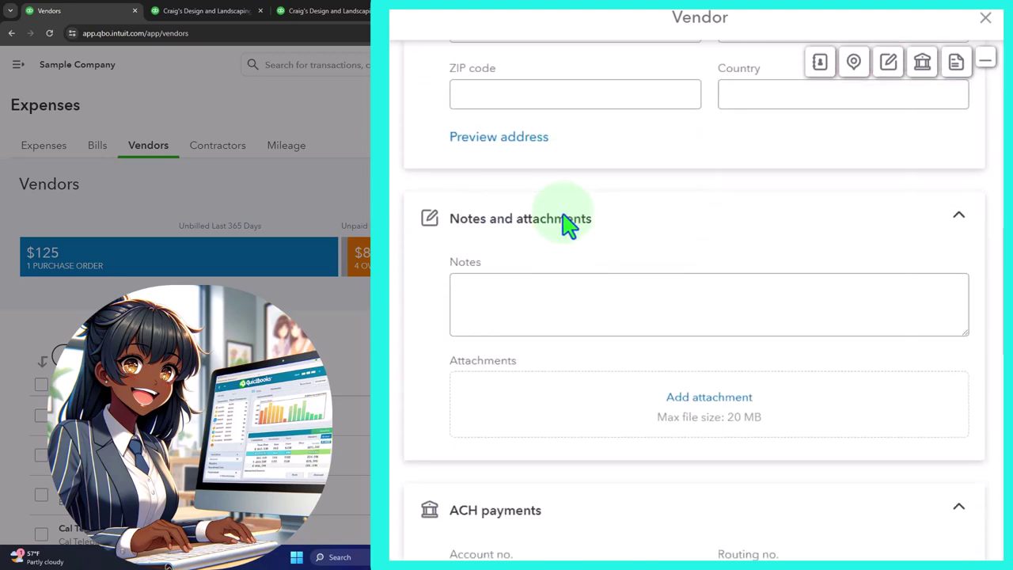
{"action": "scroll", "coordinate": [550, 255], "scroll_direction": "down", "scroll_amount": 3}
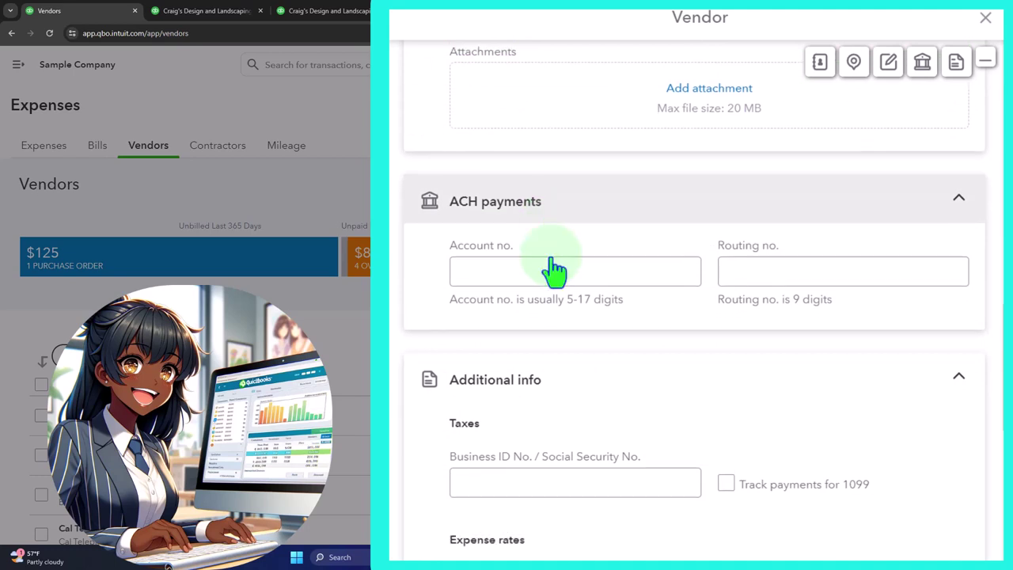
Examine the new vendor form's additional info, including taxes, billing rate, payment terms and opening balance, and close it without saving.
{"action": "scroll", "coordinate": [554, 269], "scroll_direction": "down", "scroll_amount": 2}
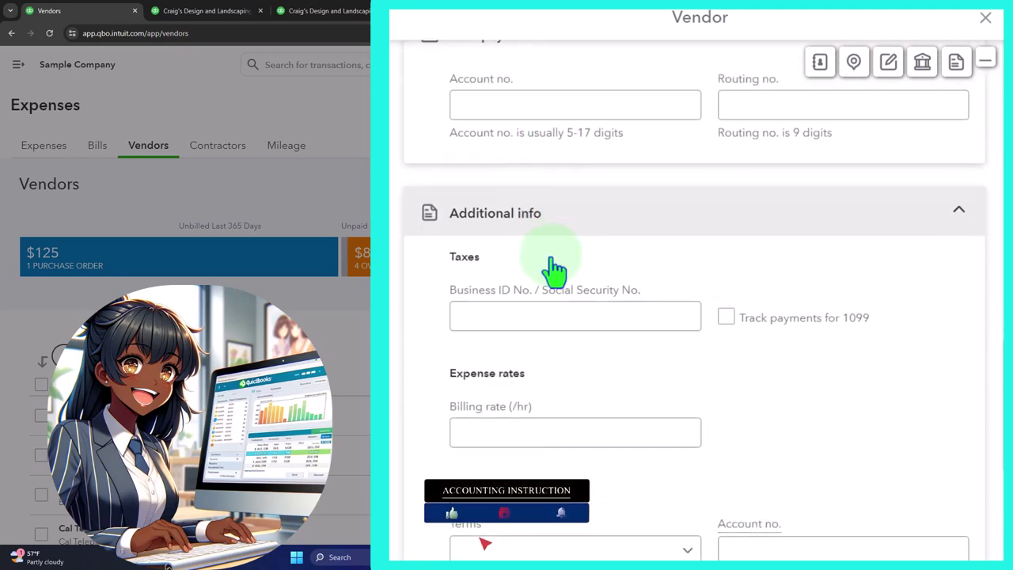
{"action": "scroll", "coordinate": [557, 273], "scroll_direction": "down", "scroll_amount": 1}
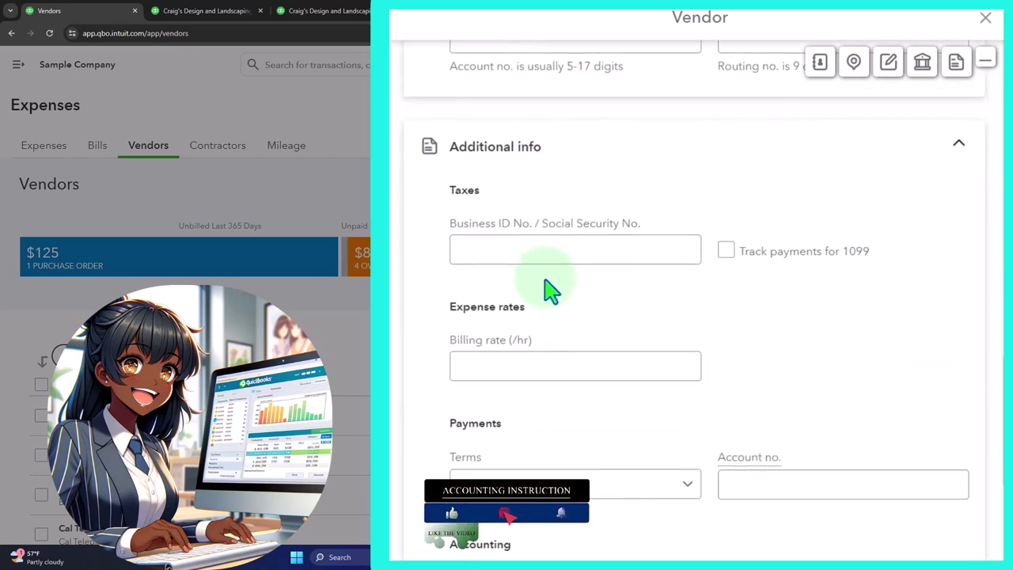
{"action": "scroll", "coordinate": [551, 292], "scroll_direction": "down", "scroll_amount": 1}
{"action": "left_click", "coordinate": [543, 292]}
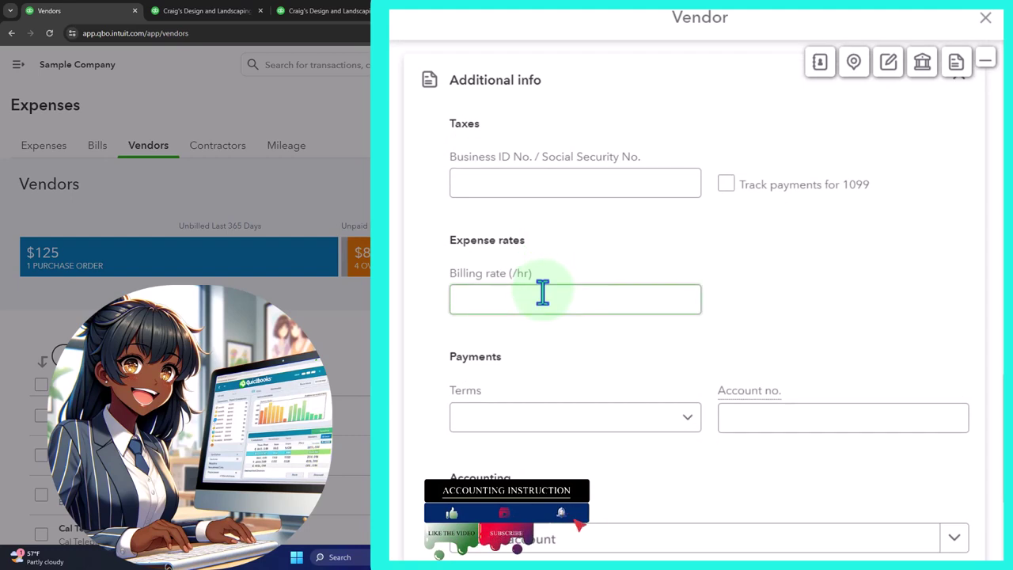
{"action": "scroll", "coordinate": [543, 292], "scroll_direction": "down", "scroll_amount": 2}
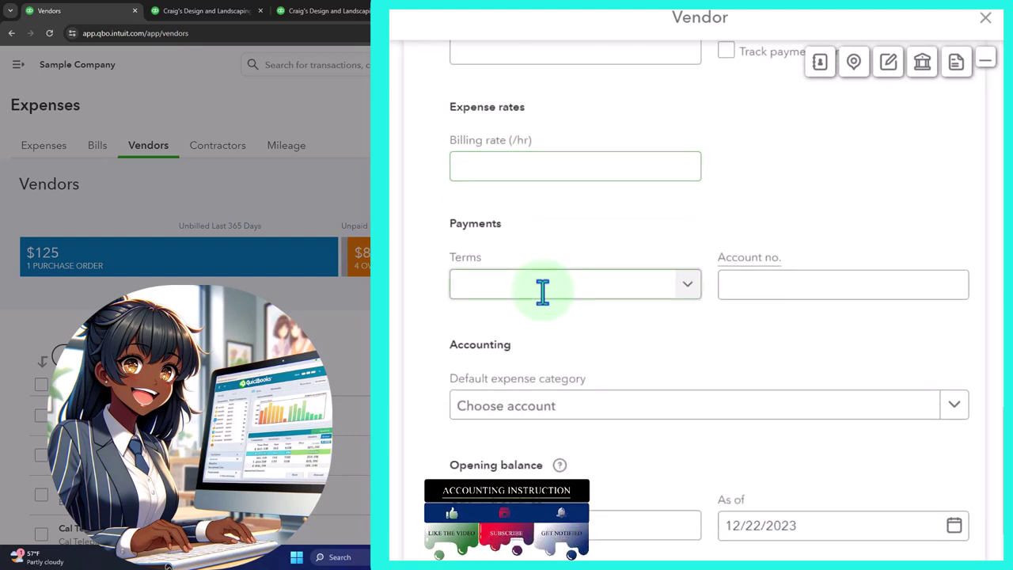
{"action": "left_click", "coordinate": [686, 292]}
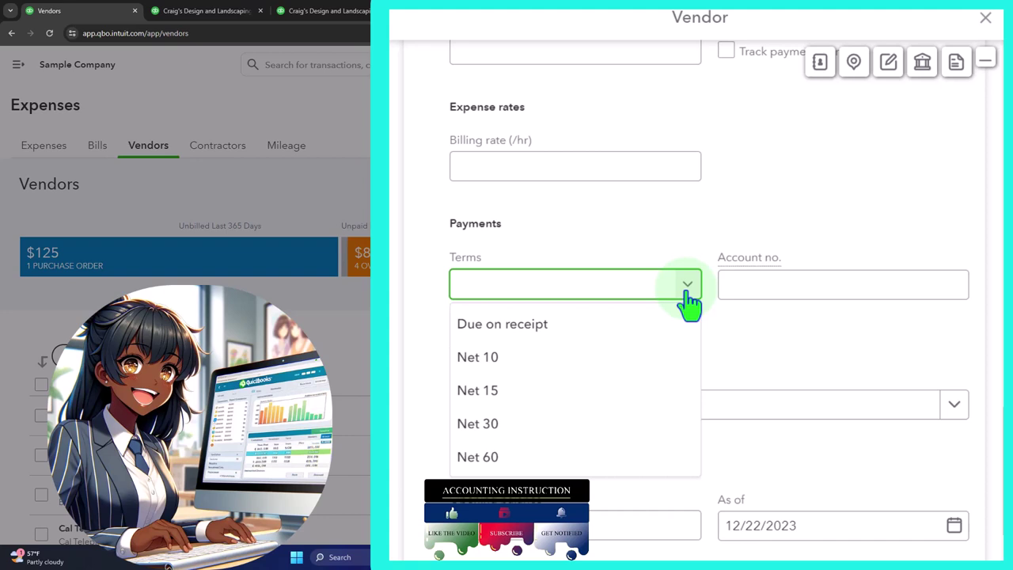
{"action": "left_click", "coordinate": [687, 292]}
{"action": "scroll", "coordinate": [688, 301], "scroll_direction": "down", "scroll_amount": 1}
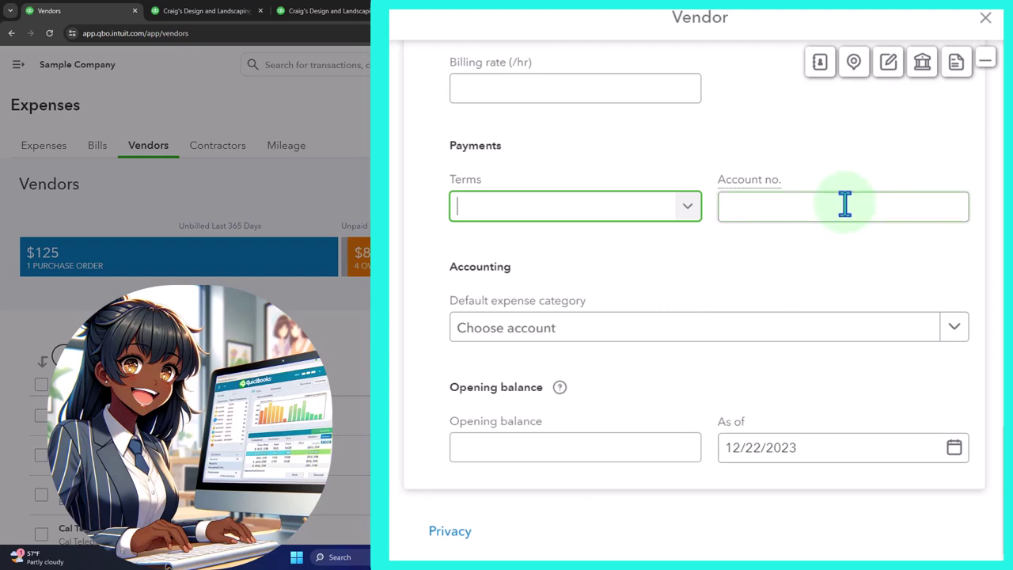
{"action": "scroll", "coordinate": [843, 206], "scroll_direction": "up", "scroll_amount": 5}
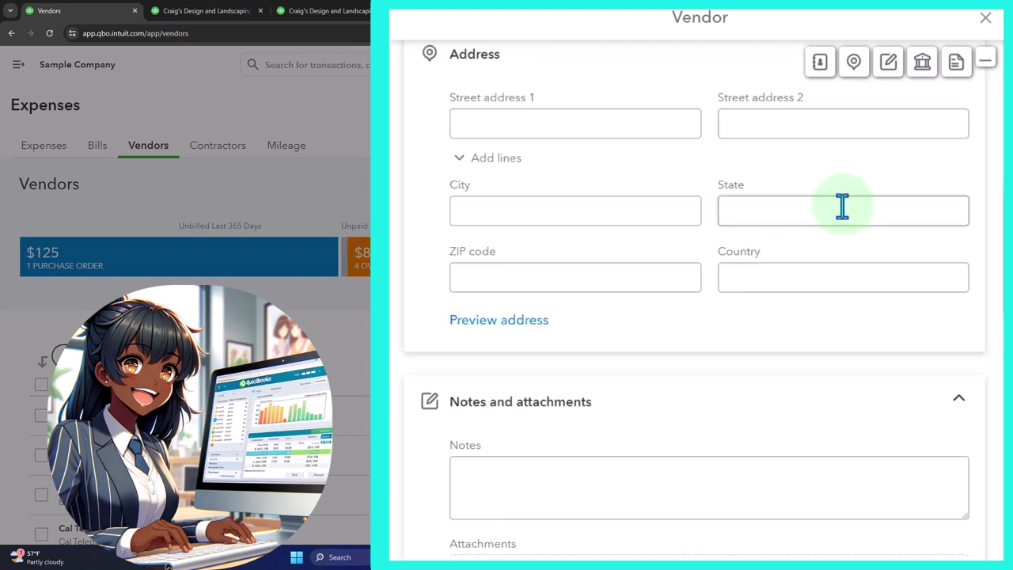
{"action": "left_click", "coordinate": [842, 210]}
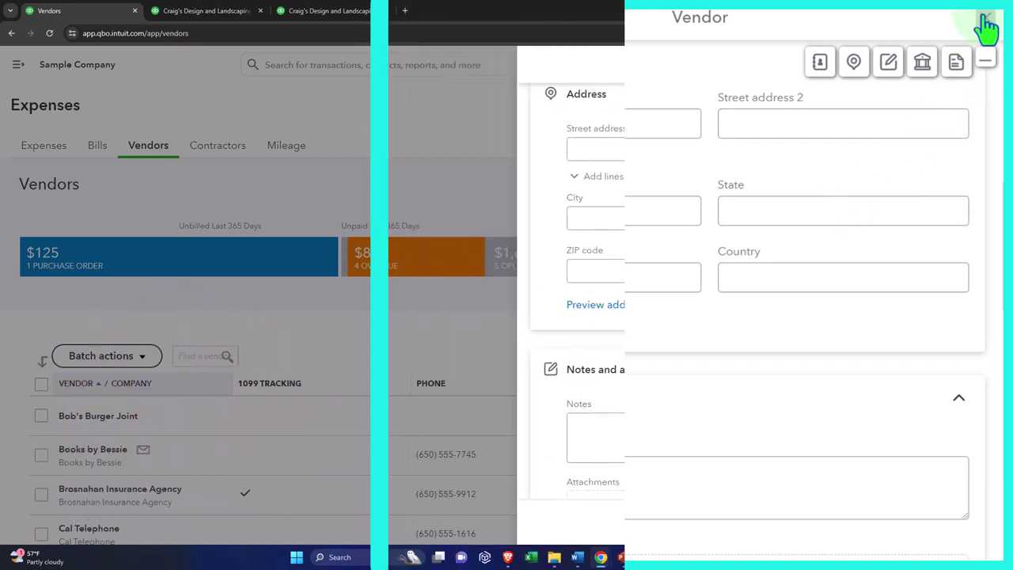
{"action": "left_click", "coordinate": [988, 68]}
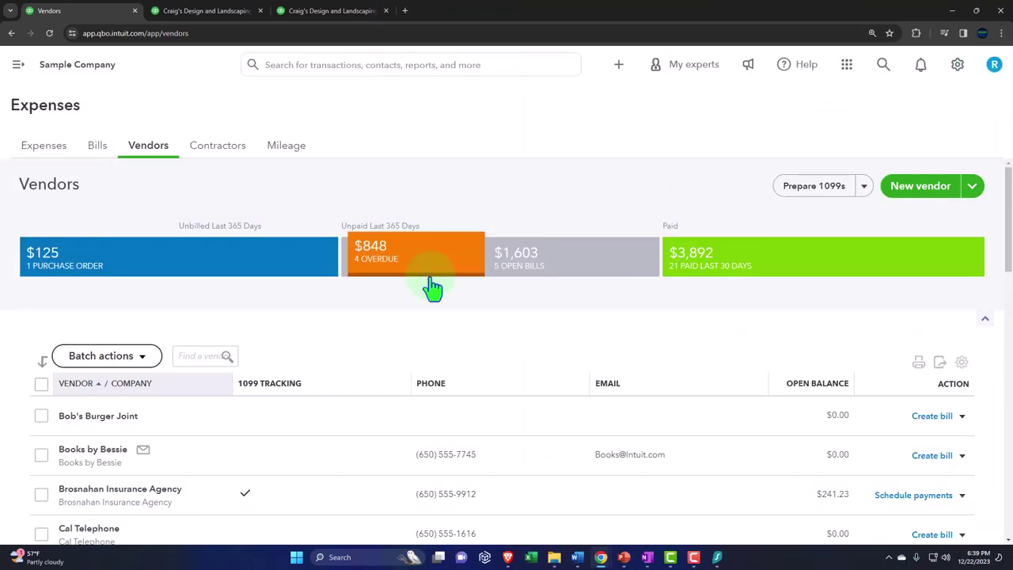
View the Contractors page with its 1099 preparation option and the Mileage page.
{"action": "left_click", "coordinate": [223, 157]}
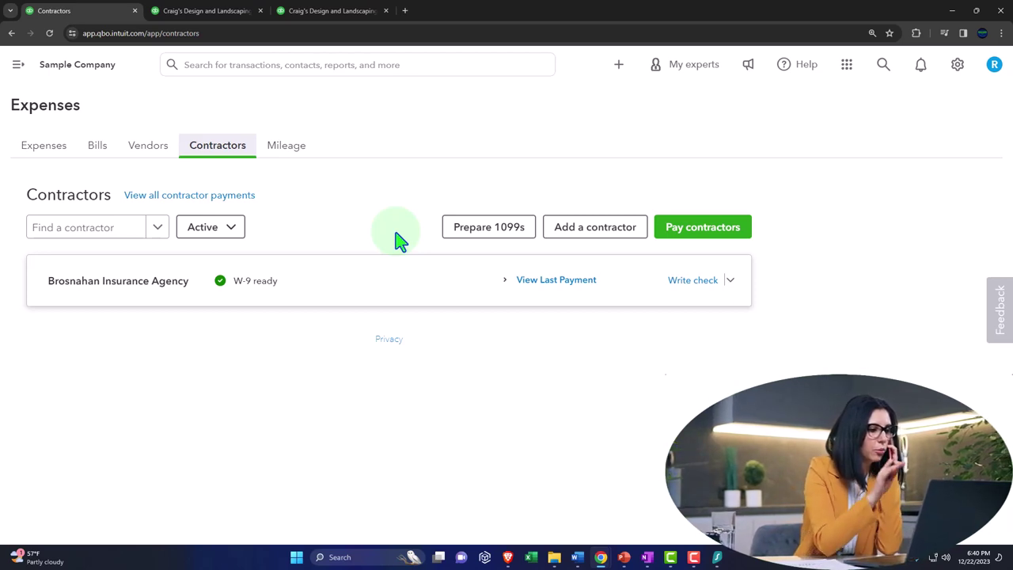
{"action": "left_click", "coordinate": [447, 236]}
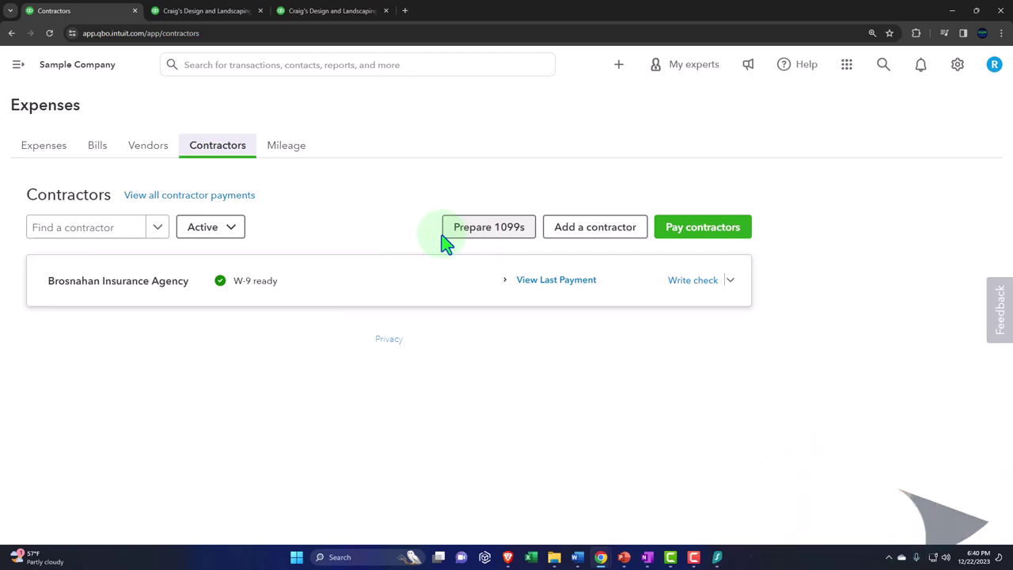
{"action": "left_click", "coordinate": [291, 157]}
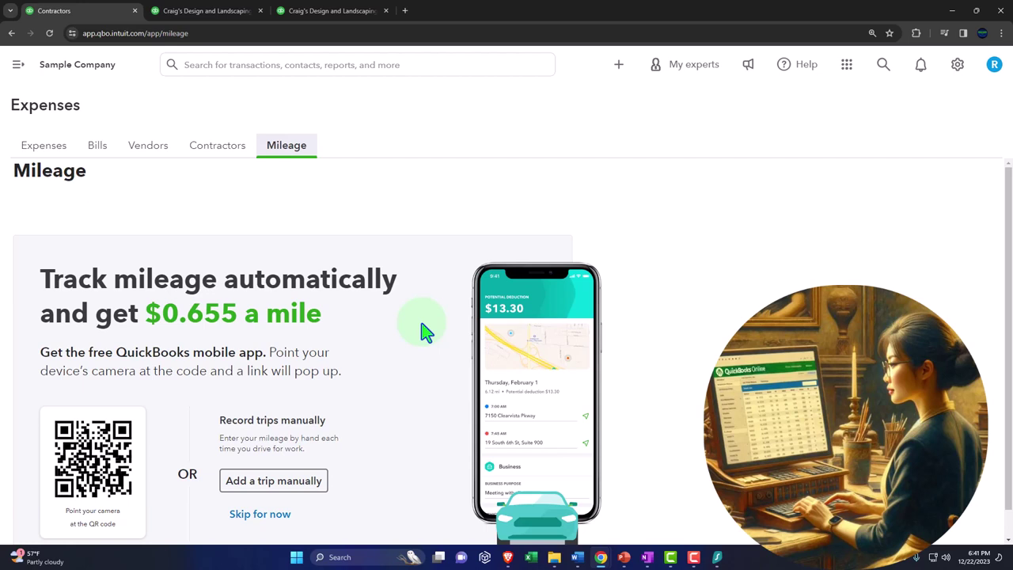
{"action": "scroll", "coordinate": [424, 331], "scroll_direction": "down", "scroll_amount": 1}
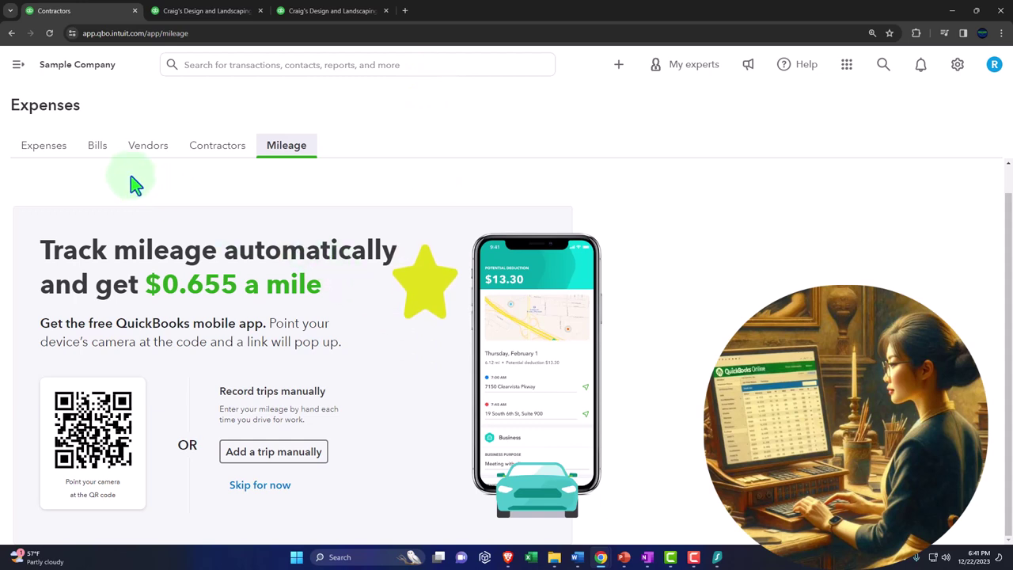
Return to the bills list and start a new vendor bill.
{"action": "left_click", "coordinate": [101, 155]}
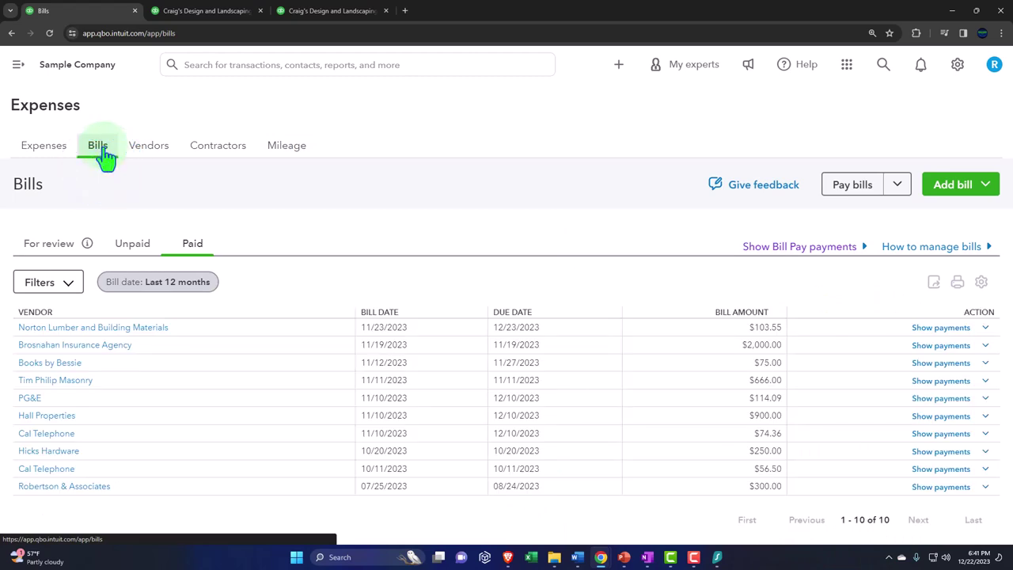
{"action": "left_click", "coordinate": [17, 64]}
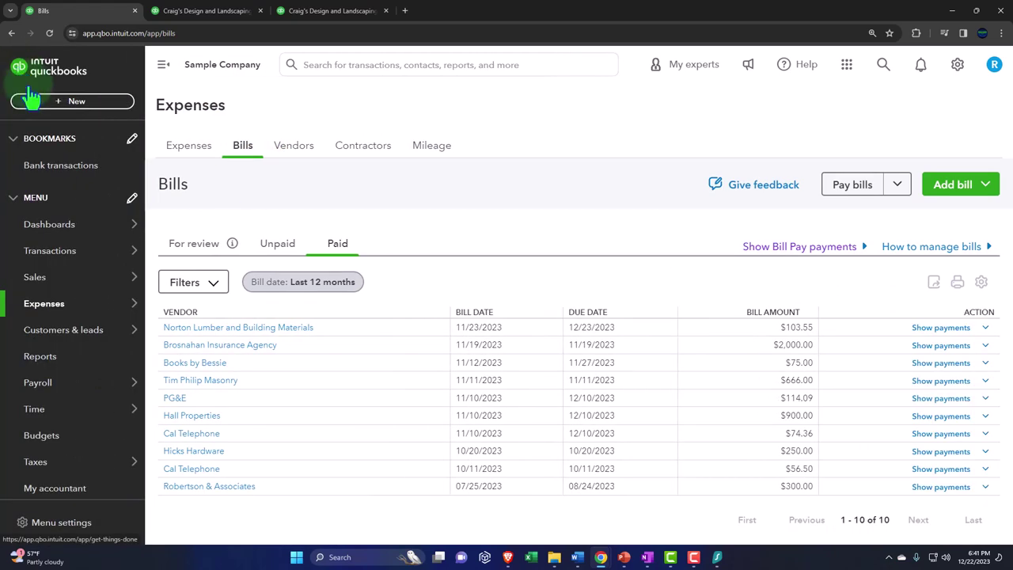
{"action": "left_click", "coordinate": [30, 99]}
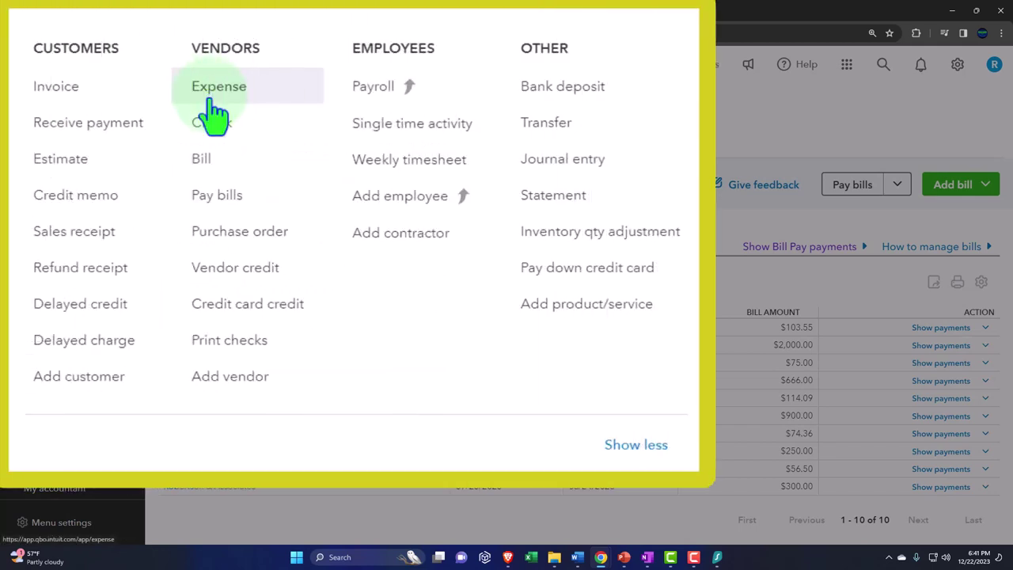
{"action": "left_click", "coordinate": [207, 162]}
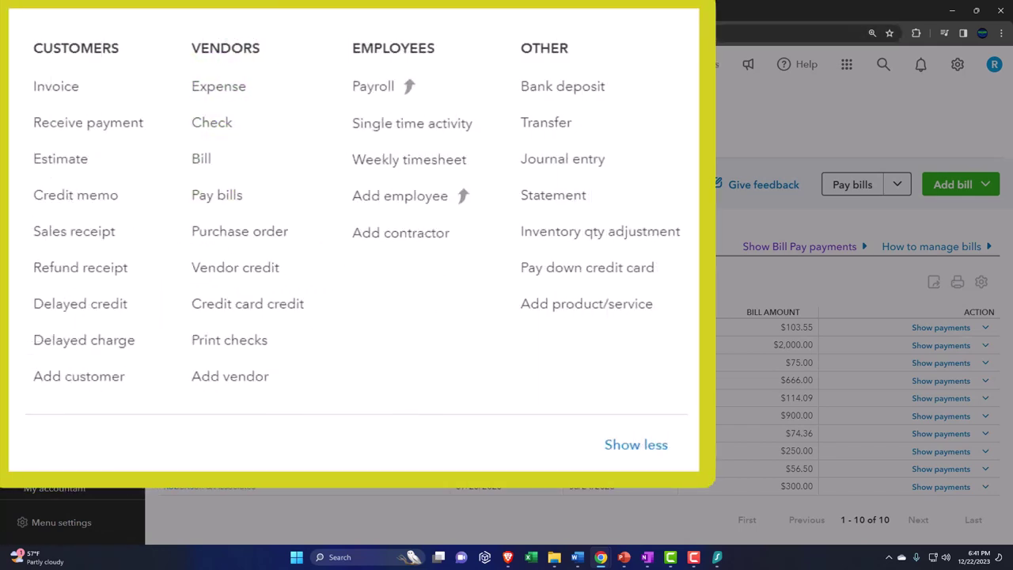